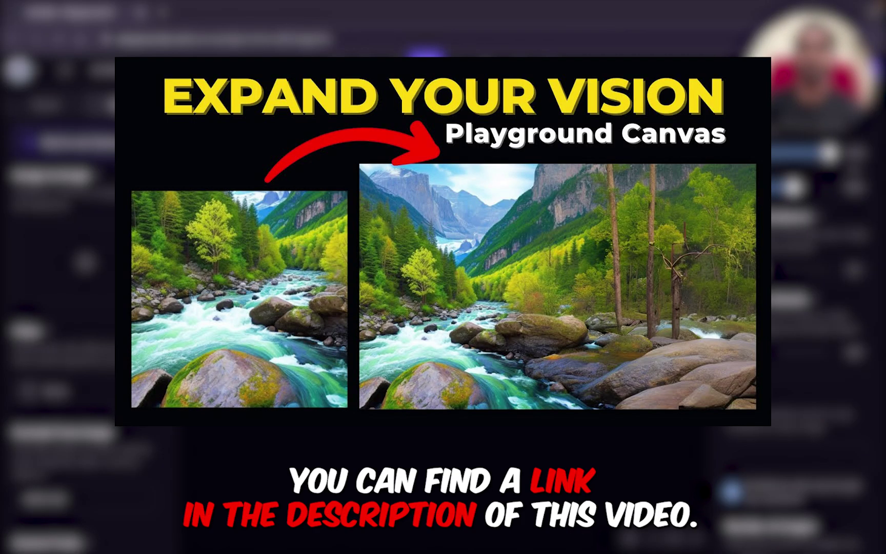
# Step: Scroll the settings panel to Exclude From Image, where the negative prompt reads 'deformed'
pyautogui.scroll(-2, 61, 276)
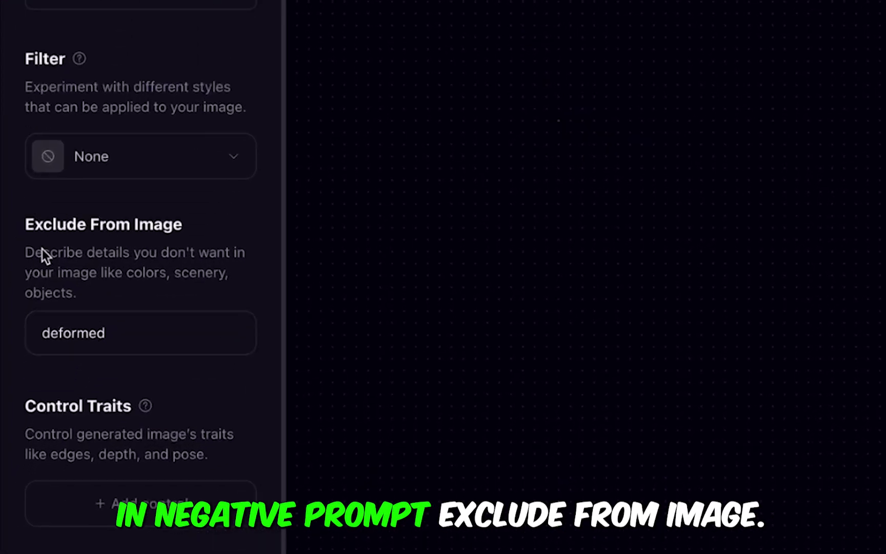
# Step: Place a new 1024×704 frame and paste in the neon cyberpunk 'vishwa' text prompt
pyautogui.click(134, 332)
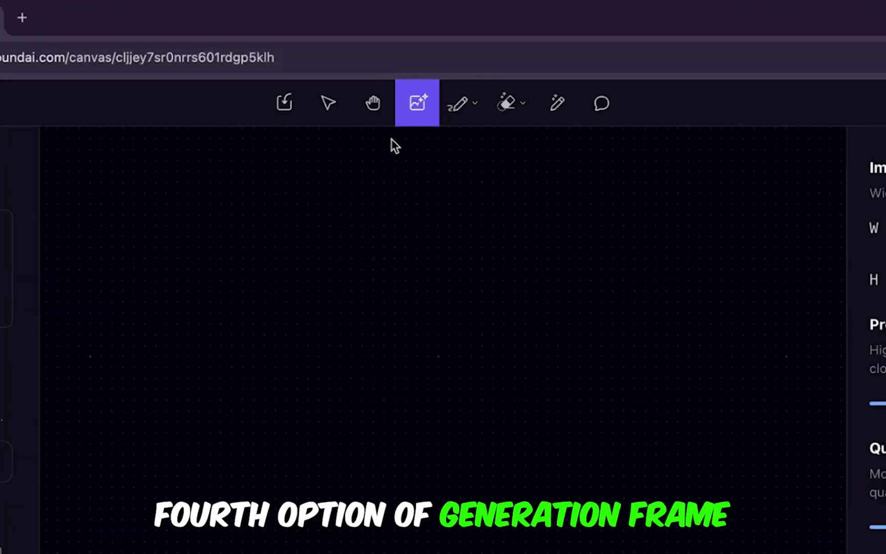
pyautogui.click(174, 343)
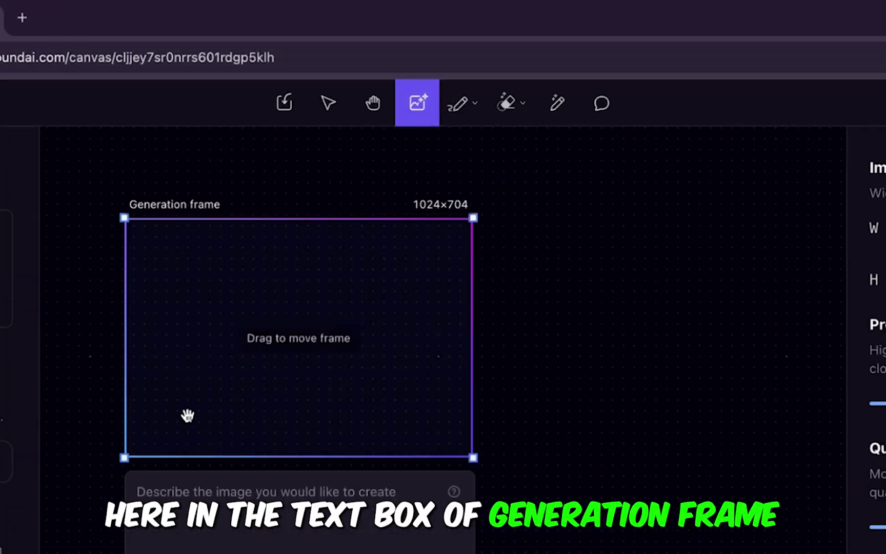
pyautogui.click(191, 505)
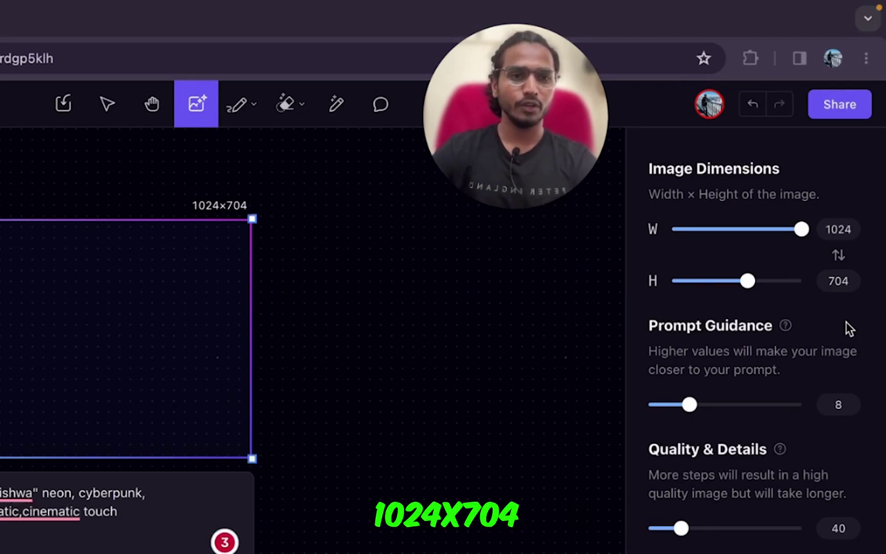
# Step: Set Number of Images to 4 and the Euler a sampler, then generate
pyautogui.scroll(-2, 832, 291)
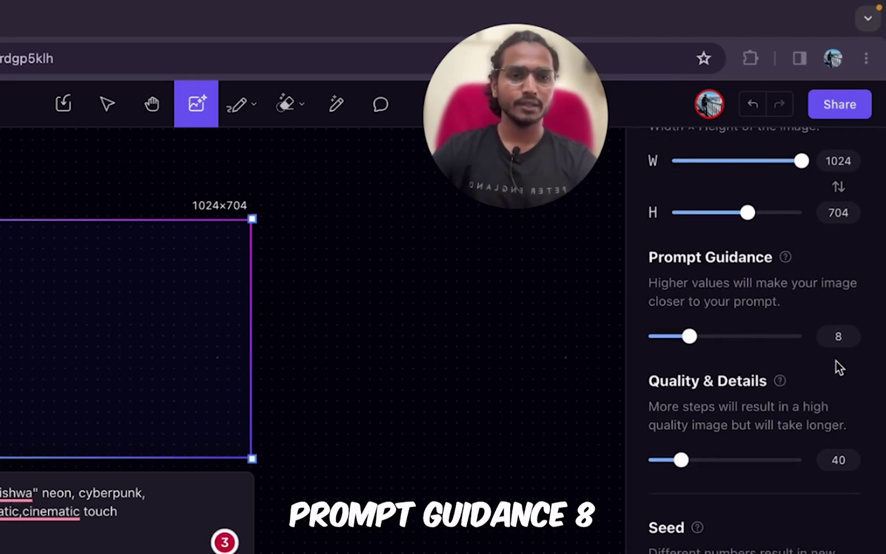
pyautogui.scroll(-1, 839, 340)
pyautogui.scroll(-3, 838, 424)
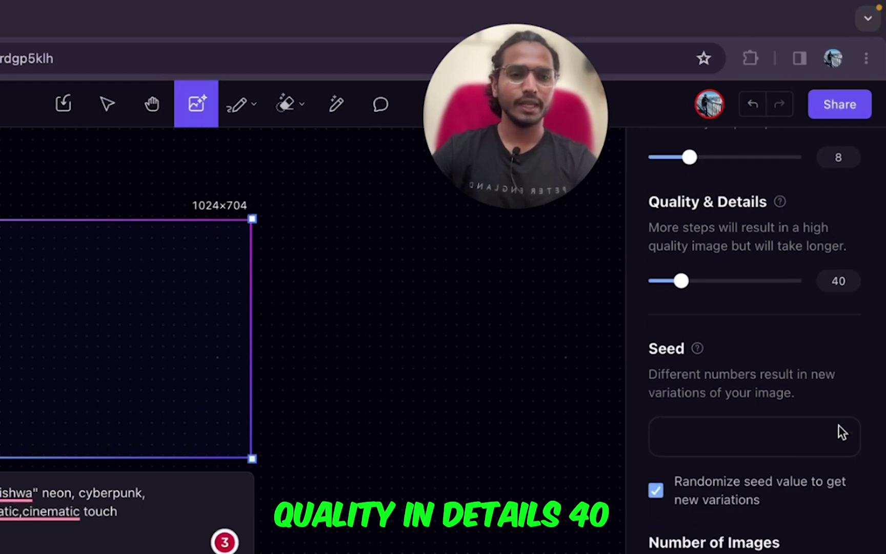
pyautogui.scroll(-3, 659, 425)
pyautogui.click(835, 435)
pyautogui.click(733, 553)
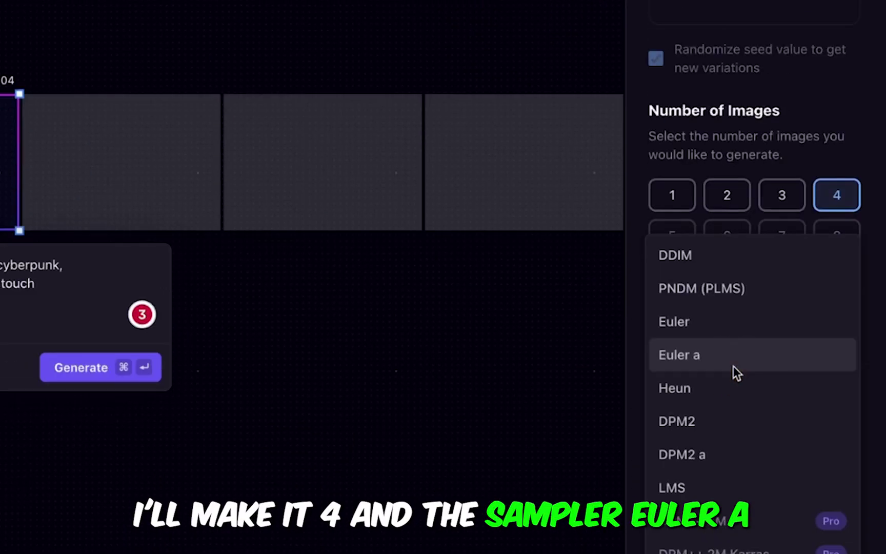
pyautogui.click(733, 365)
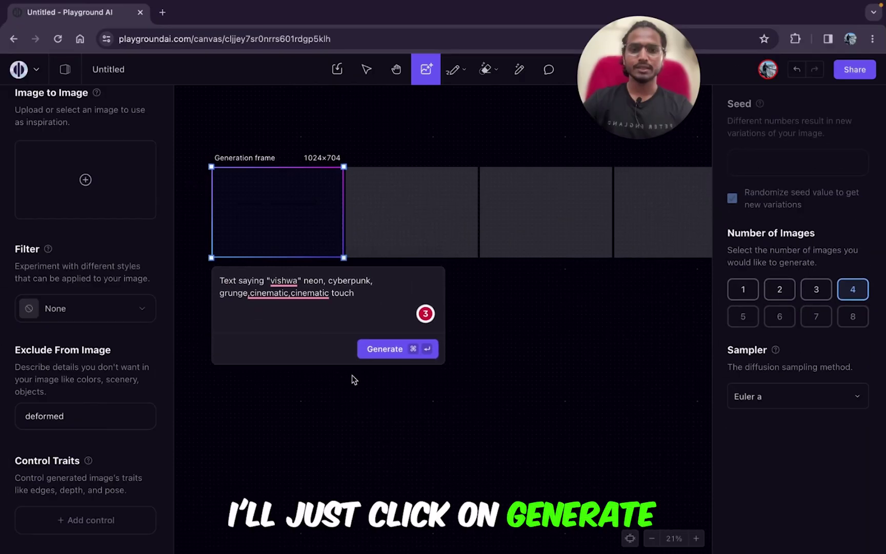
pyautogui.click(82, 367)
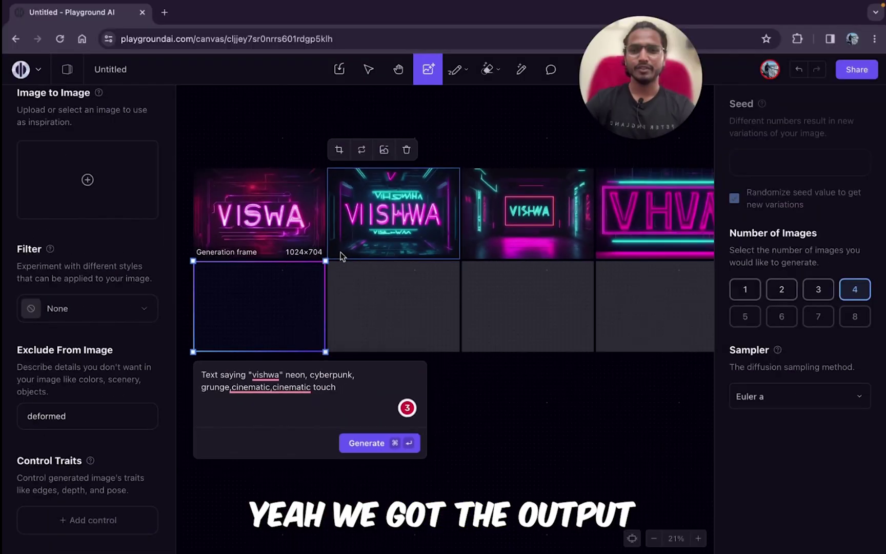
# Step: Inspect the middle generated image to confirm it spells VISHWA correctly
pyautogui.scroll(3, 340, 252)
pyautogui.hscroll(2, 354, 225)
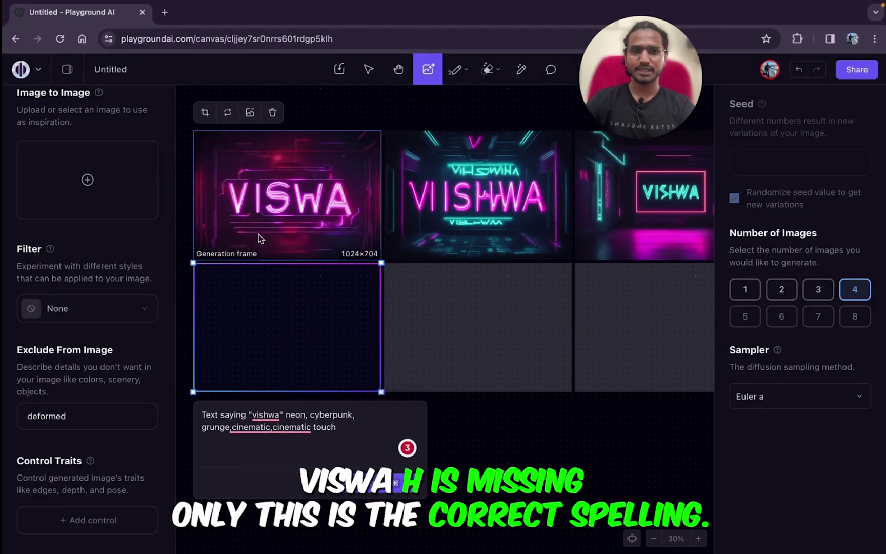
pyautogui.hscroll(5, 291, 227)
pyautogui.click(421, 237)
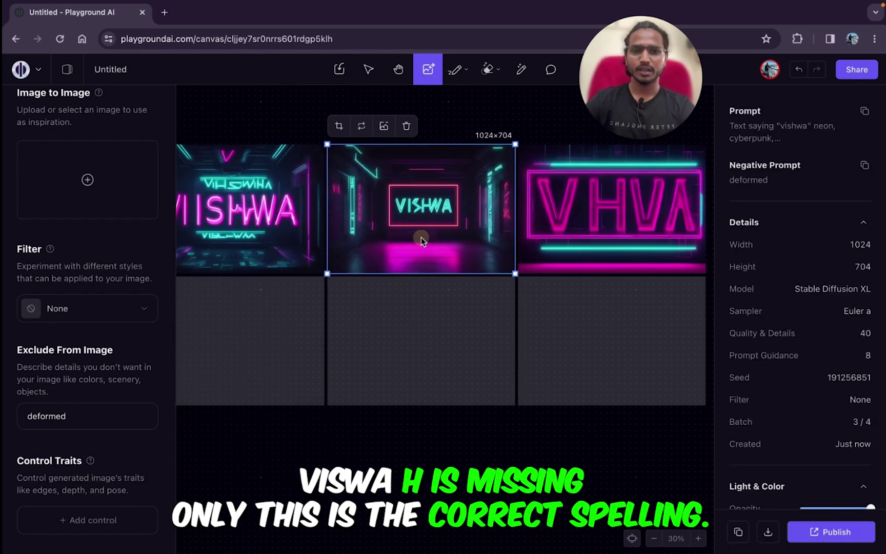
# Step: Reselect the empty generation frame and select the word 'touch' in its prompt
pyautogui.hscroll(-5, 333, 224)
pyautogui.click(333, 319)
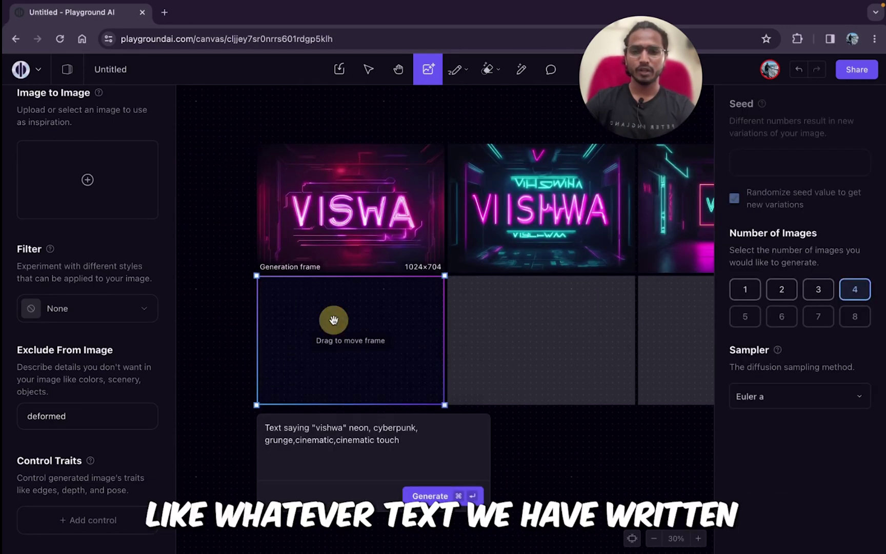
pyautogui.doubleClick(381, 441)
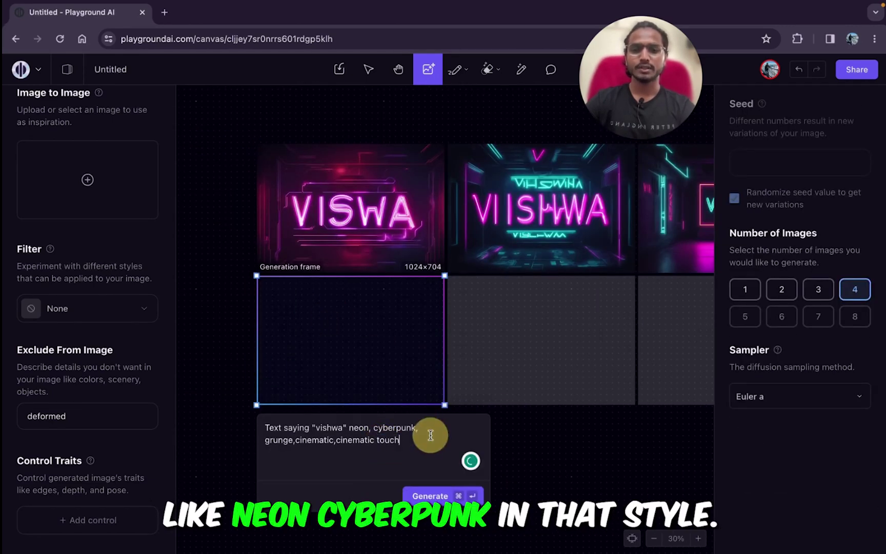
pyautogui.scroll(5, 383, 368)
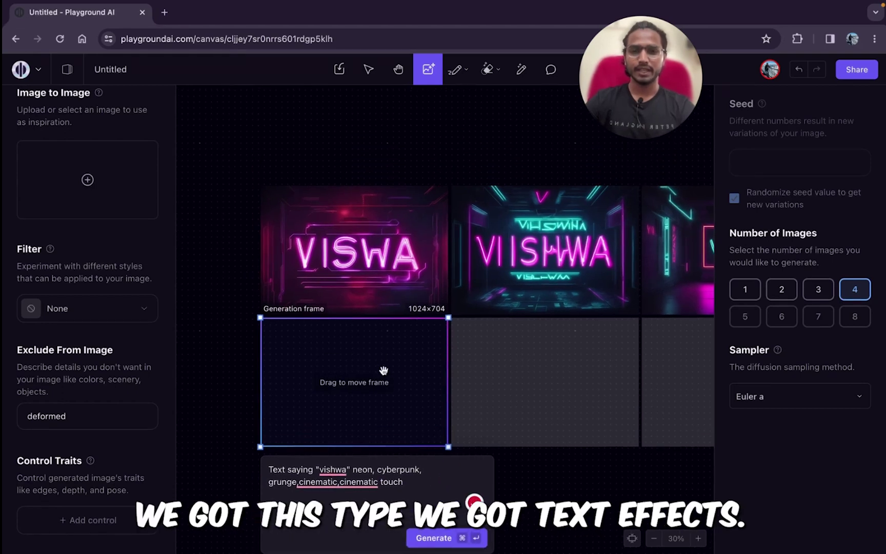
pyautogui.scroll(-5, 384, 370)
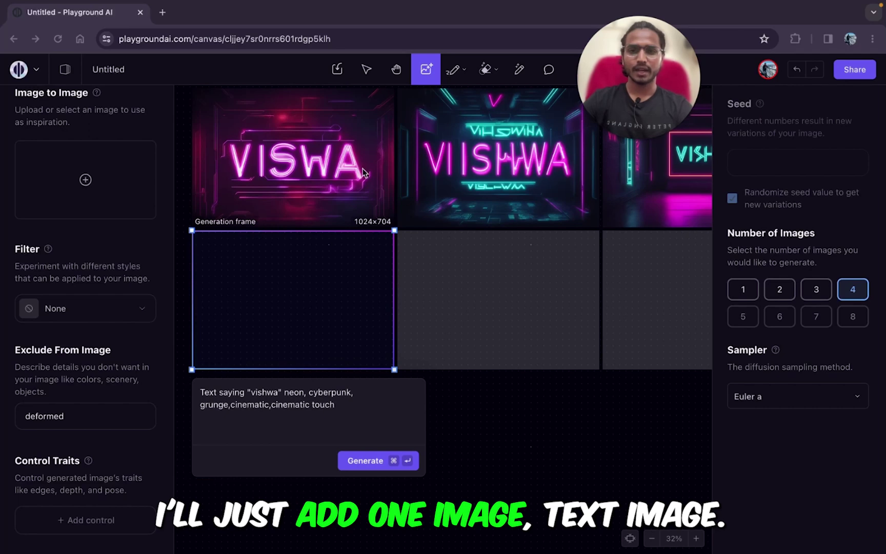
pyautogui.scroll(-2, 309, 340)
pyautogui.scroll(1, 307, 340)
pyautogui.scroll(-1, 308, 329)
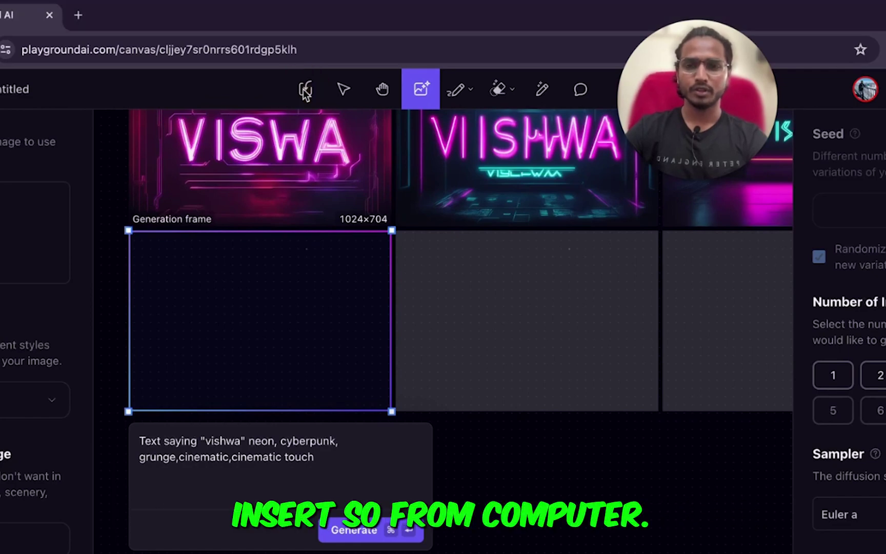
# Step: Upload baked.png from the computer, zoom in, and drag the 1080×1350 poster into place
pyautogui.click(305, 90)
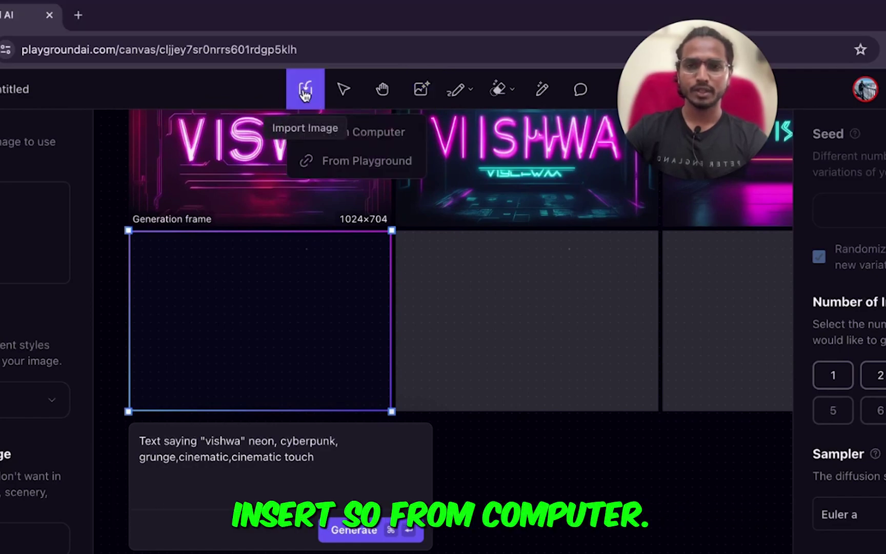
pyautogui.click(340, 136)
pyautogui.click(718, 514)
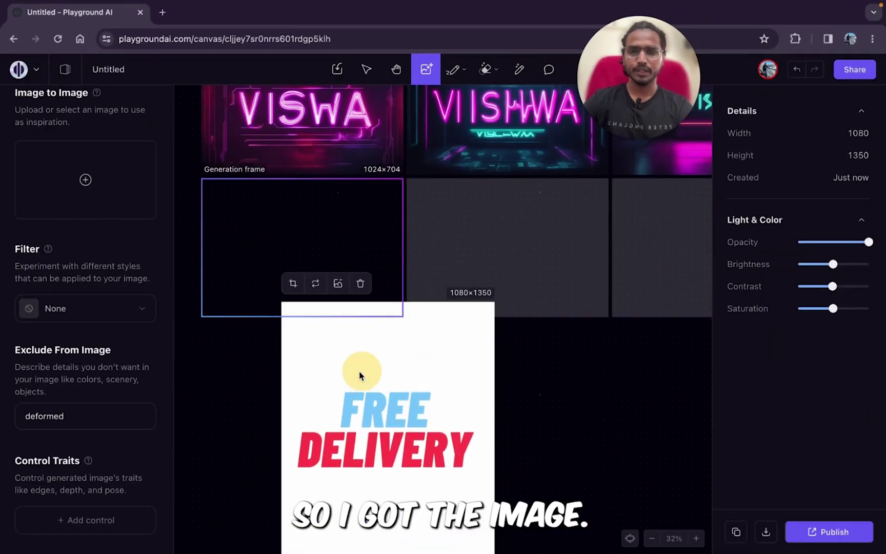
pyautogui.scroll(-5, 539, 337)
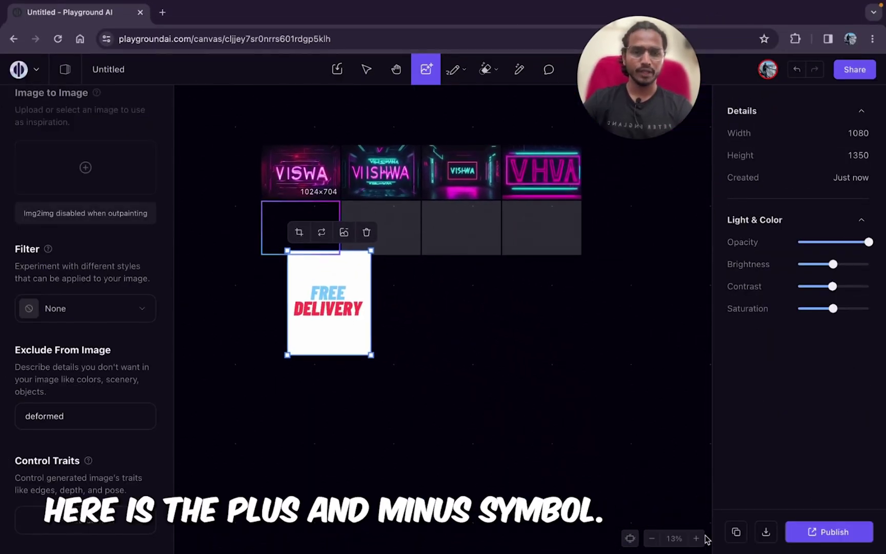
pyautogui.click(696, 538)
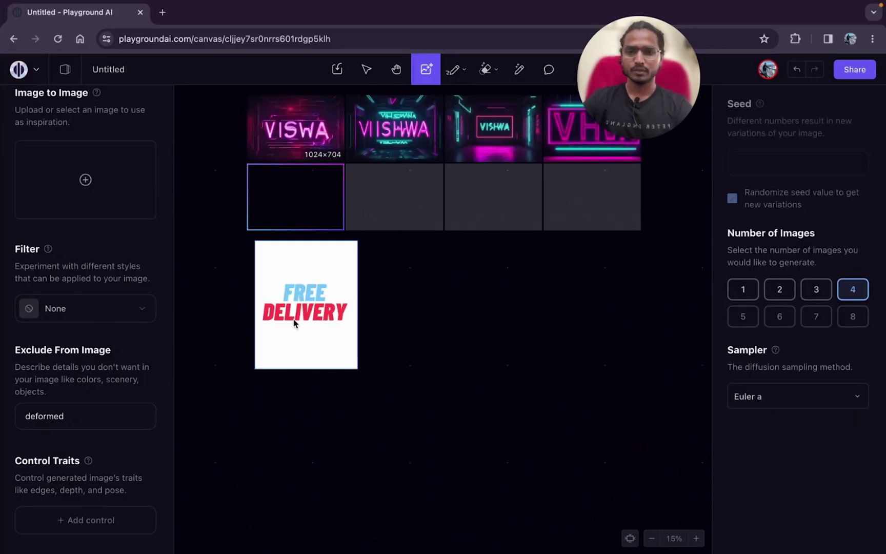
pyautogui.click(294, 320)
pyautogui.moveTo(293, 319)
pyautogui.mouseDown()
pyautogui.moveTo(272, 318)
pyautogui.moveTo(268, 330)
pyautogui.moveTo(283, 327)
pyautogui.mouseUp()
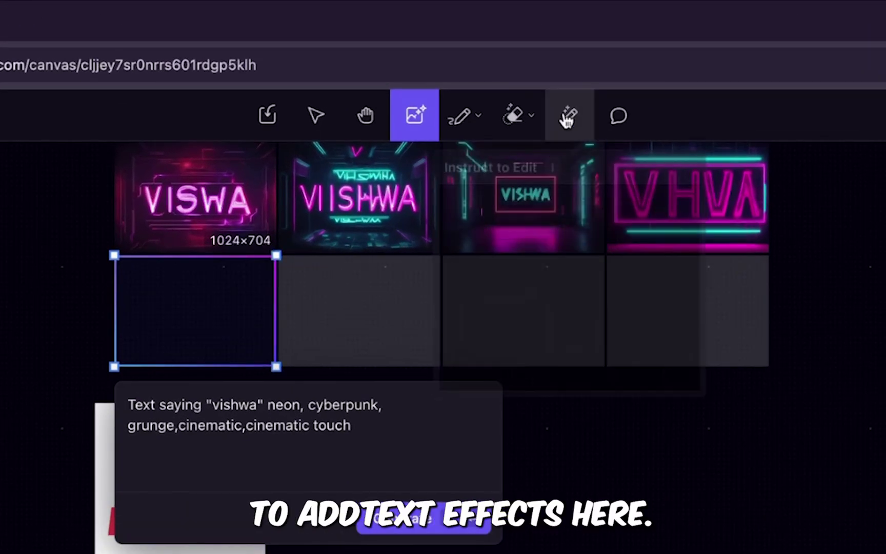
# Step: Mask the poster's top area by hand for Instruct to Edit, using a 134 brush
pyautogui.click(568, 115)
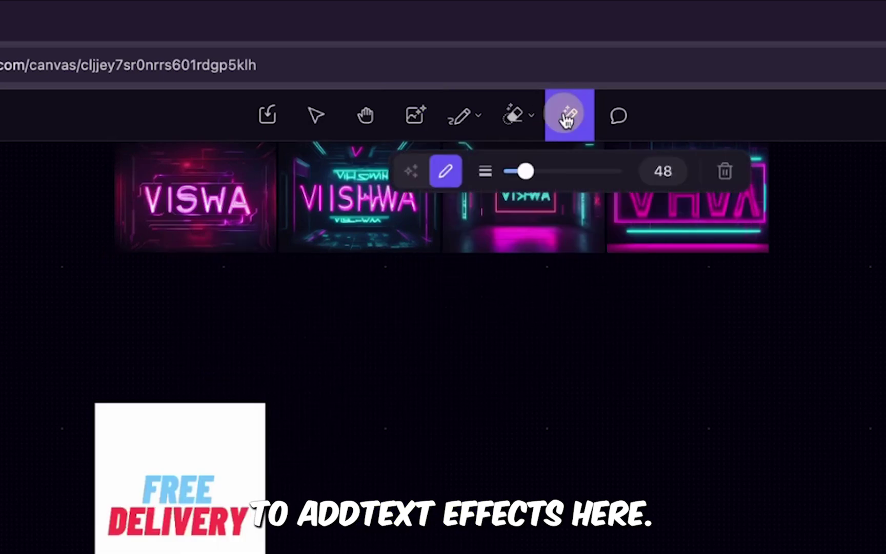
pyautogui.click(445, 177)
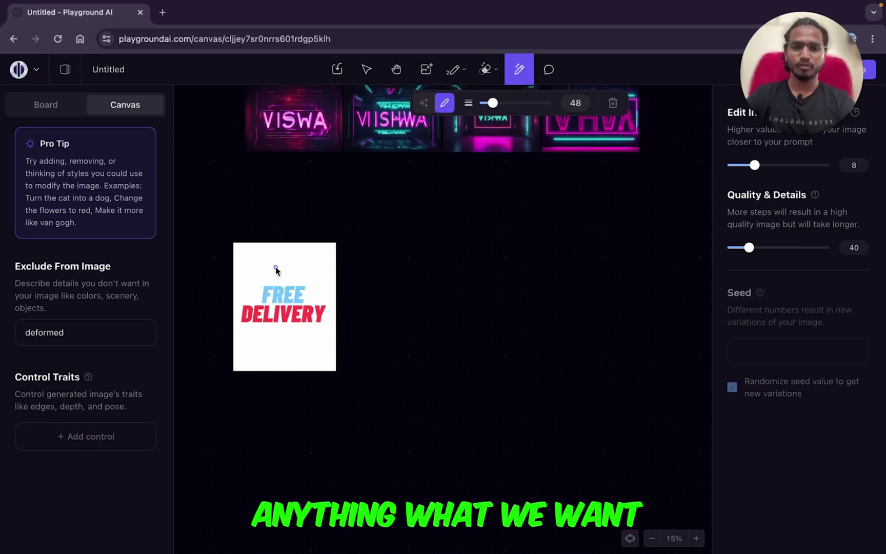
pyautogui.moveTo(276, 267)
pyautogui.mouseDown()
pyautogui.moveTo(235, 286)
pyautogui.moveTo(332, 254)
pyautogui.mouseUp()
pyautogui.moveTo(492, 103); pyautogui.dragTo(517, 103)
pyautogui.moveTo(333, 267); pyautogui.dragTo(235, 248)
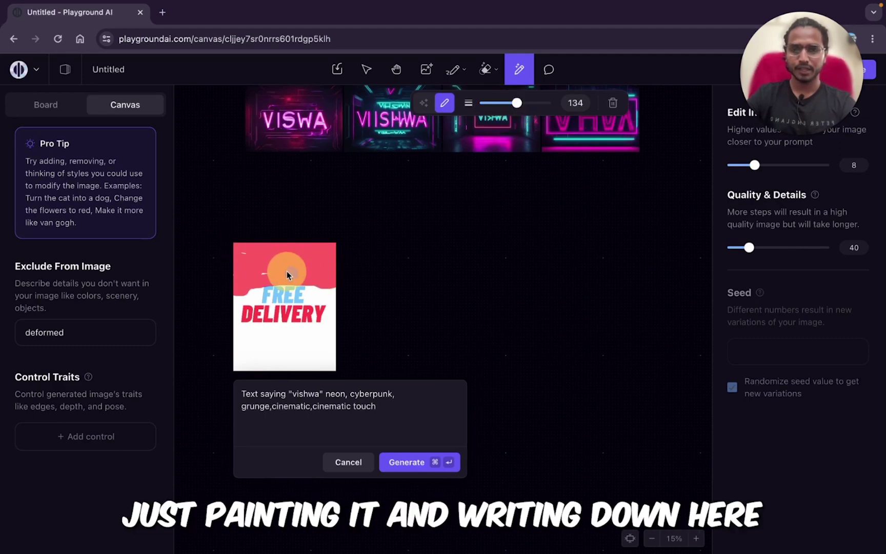
# Step: Replace the prompt with 'add vegetables, milk, bread' and generate the edit
pyautogui.tripleClick(294, 409)
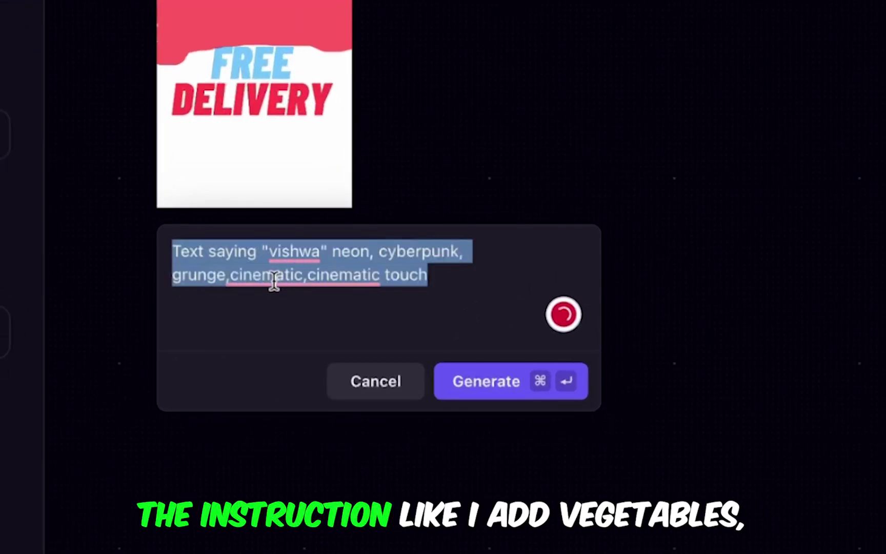
pyautogui.press('BackSpace')
pyautogui.write('add vegetables, milk, bread')
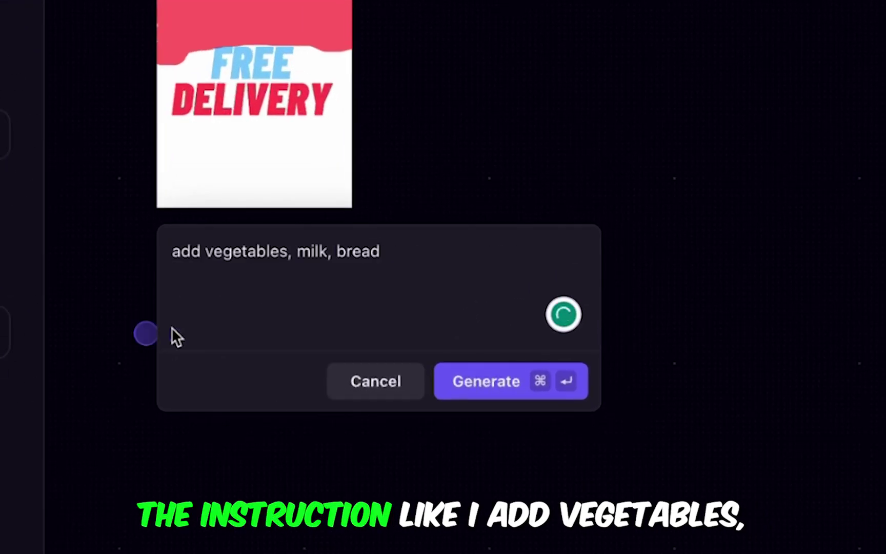
pyautogui.click(484, 382)
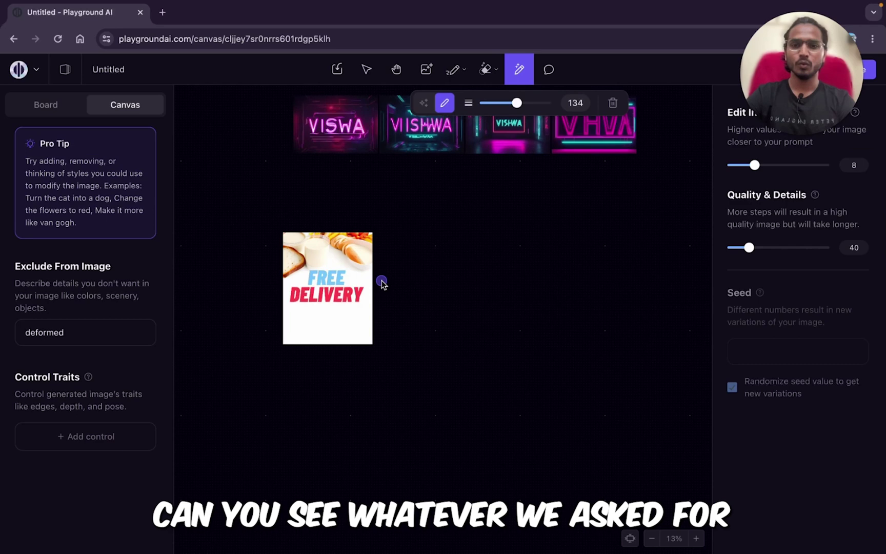
pyautogui.scroll(2, 382, 281)
pyautogui.scroll(3, 381, 281)
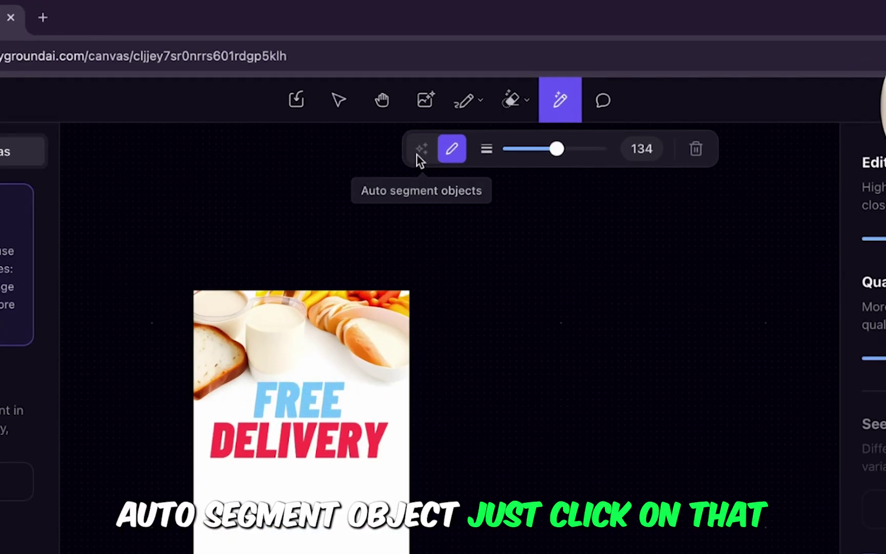
# Step: Auto-segment the bread dish at the top right and remove 'milk, bread' from the instruction
pyautogui.click(417, 153)
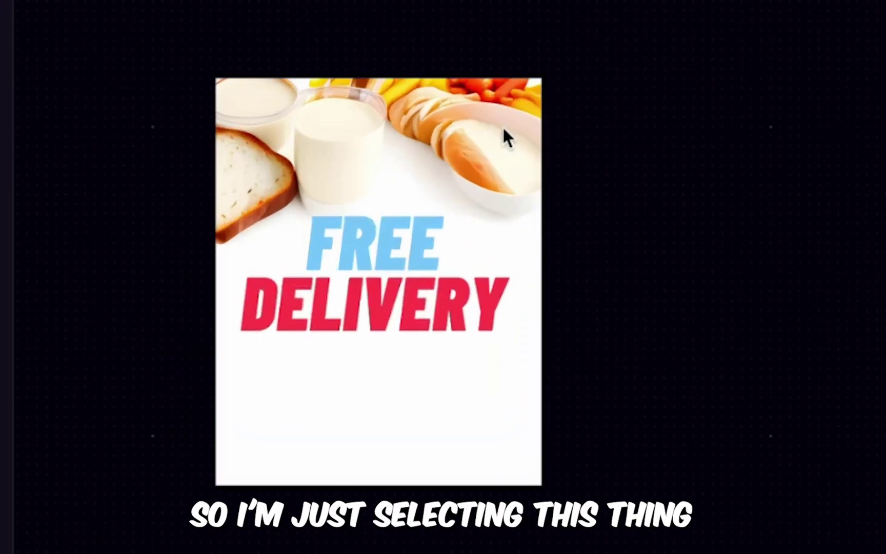
pyautogui.click(395, 230)
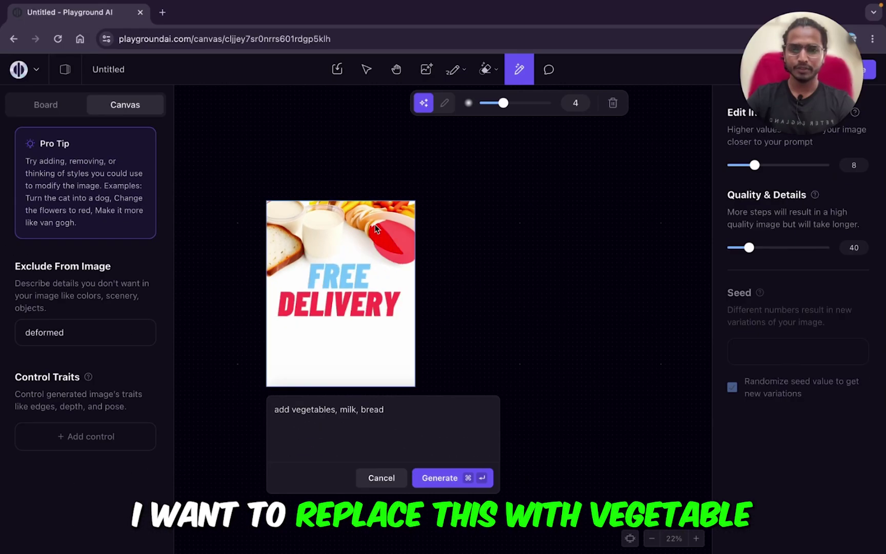
pyautogui.moveTo(340, 409); pyautogui.dragTo(405, 411)
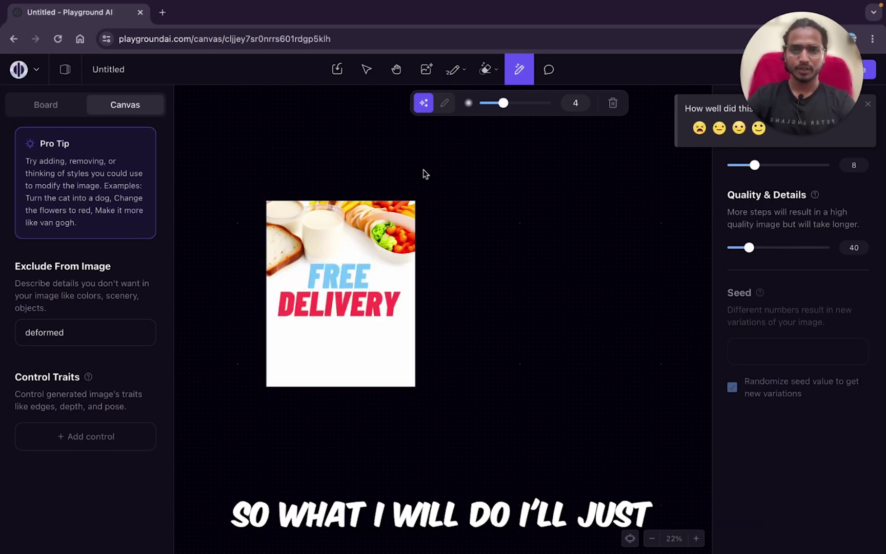
# Step: Mask the area under DELIVERY with a smaller manual brush and generate a fire edit
pyautogui.click(445, 108)
pyautogui.moveTo(514, 103); pyautogui.dragTo(494, 108)
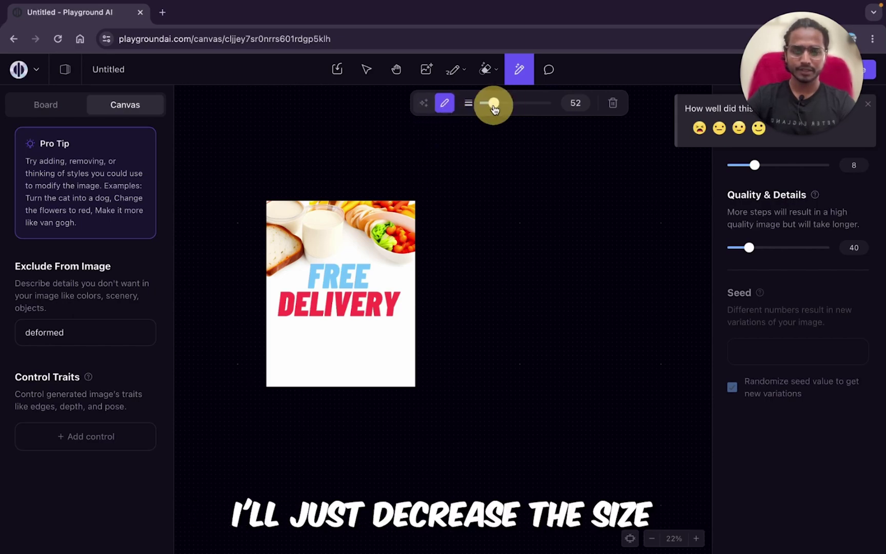
pyautogui.scroll(5, 425, 236)
pyautogui.scroll(5, 435, 236)
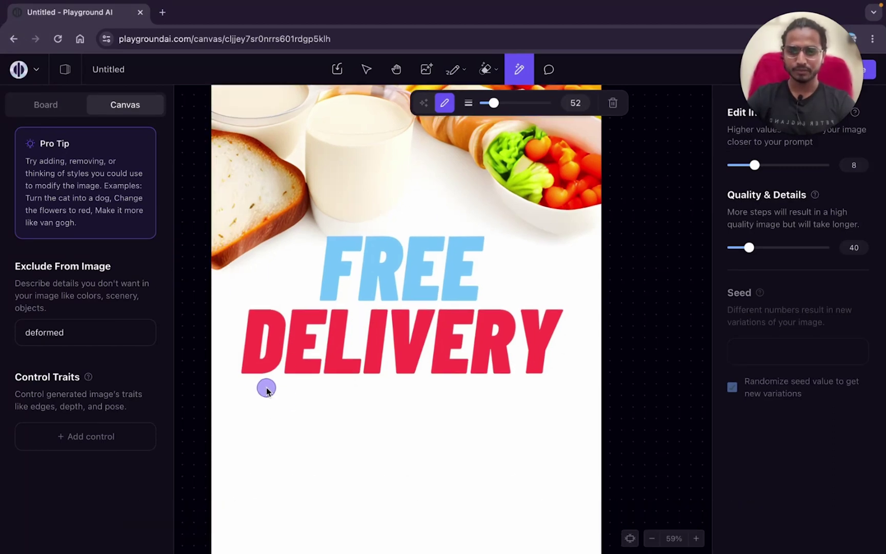
pyautogui.moveTo(247, 384)
pyautogui.mouseDown()
pyautogui.moveTo(306, 370)
pyautogui.moveTo(340, 379)
pyautogui.mouseUp()
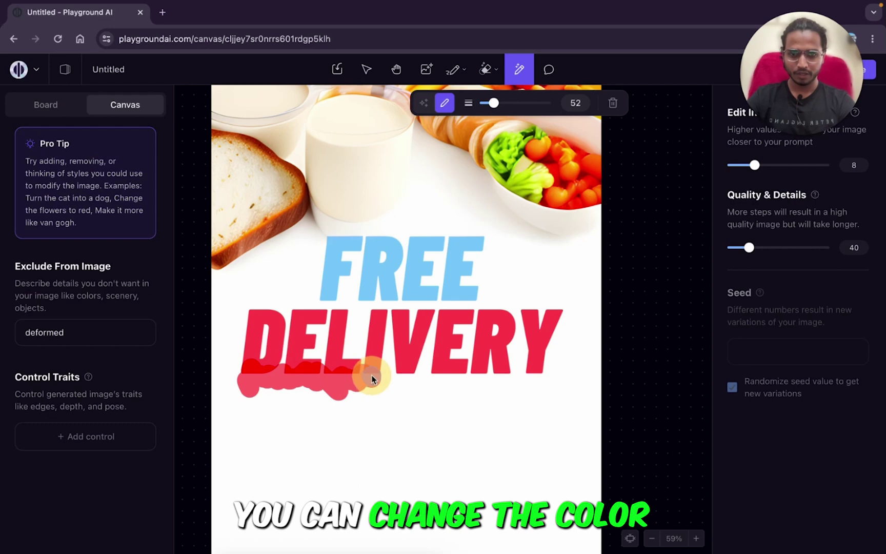
pyautogui.moveTo(432, 372); pyautogui.dragTo(467, 377)
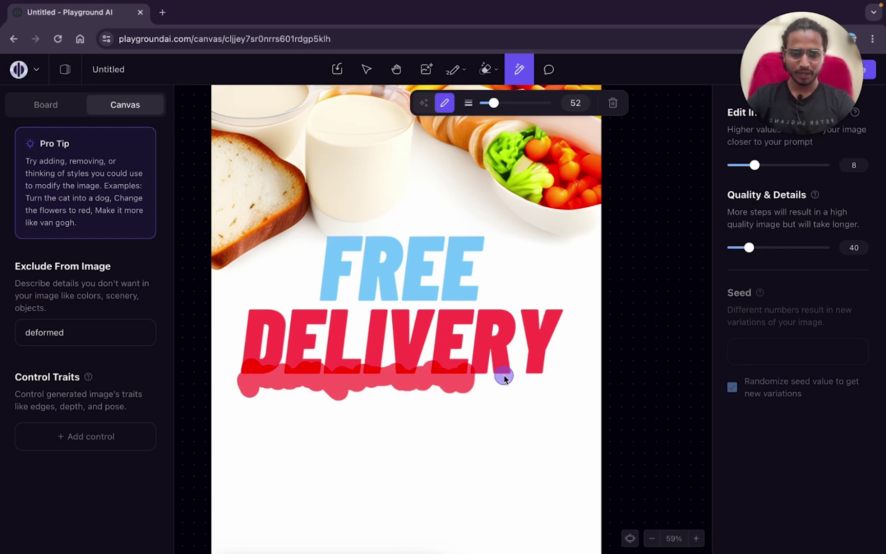
pyautogui.write('add fire, flames')
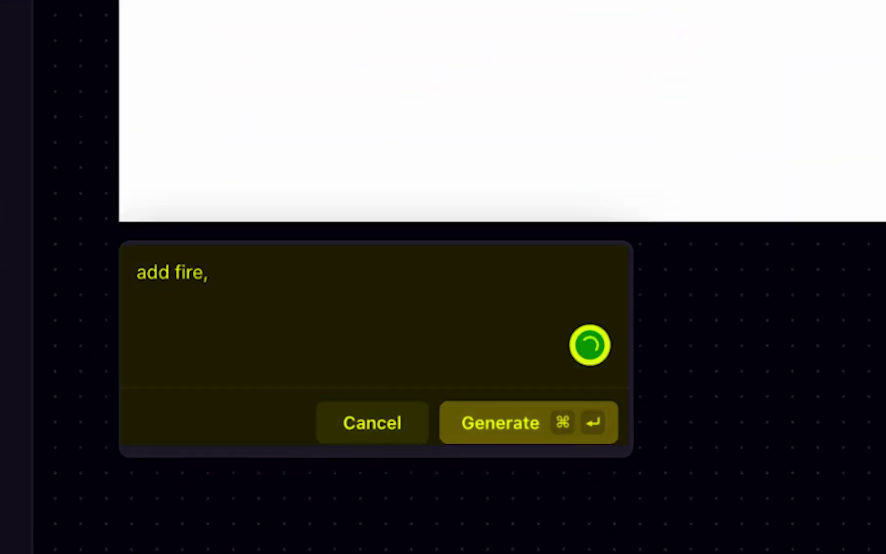
pyautogui.click(518, 439)
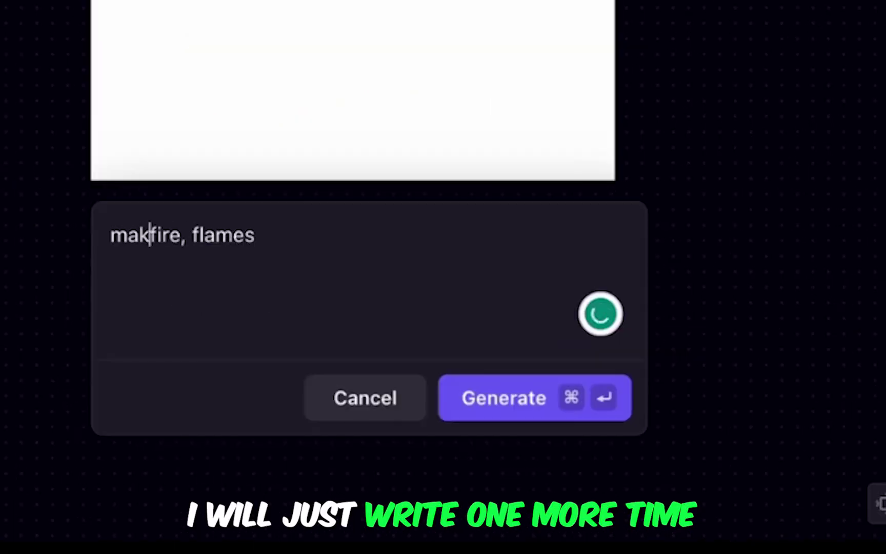
# Step: Revise the prompt to a flames effect, mask the poster's bottom edge, and generate flames
pyautogui.write('e')
pyautogui.click(336, 243)
pyautogui.write('effect')
pyautogui.press('super+Return')
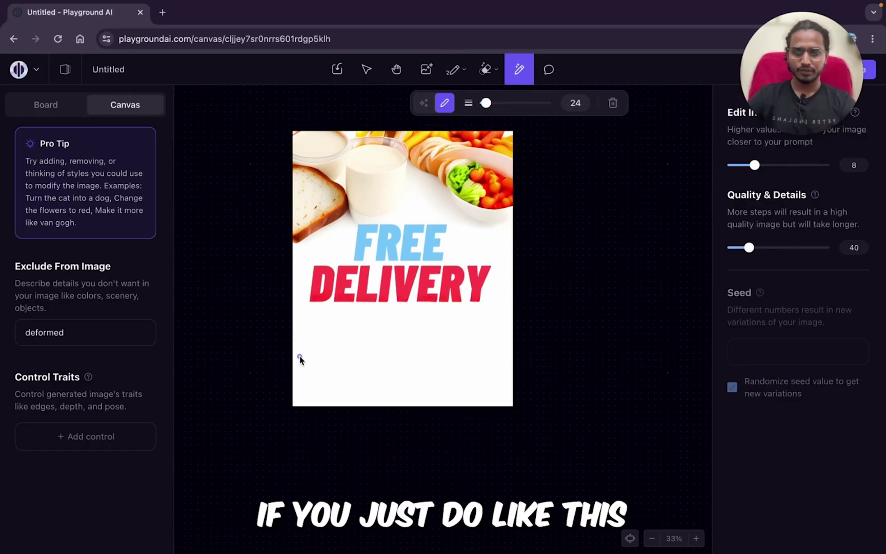
pyautogui.moveTo(299, 358)
pyautogui.mouseDown()
pyautogui.moveTo(307, 445)
pyautogui.moveTo(352, 415)
pyautogui.moveTo(484, 365)
pyautogui.mouseUp()
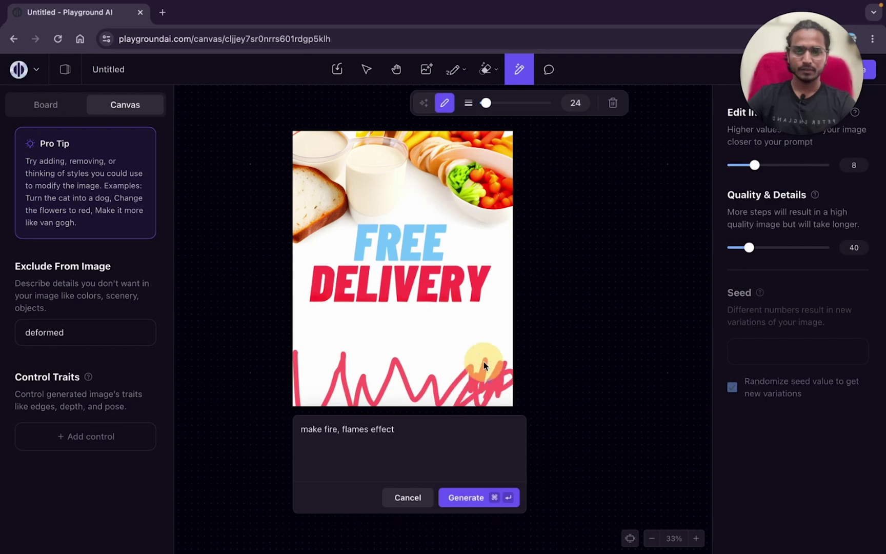
pyautogui.click(468, 497)
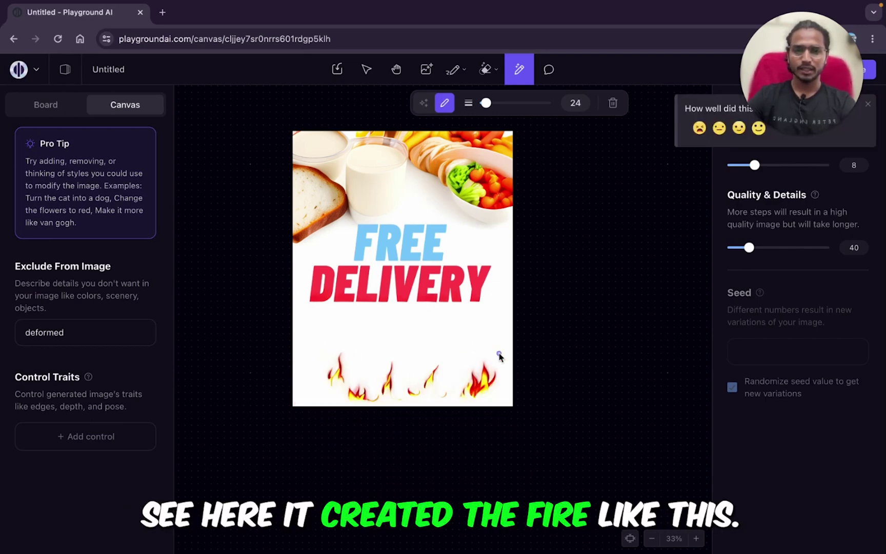
# Step: Add an Edge control trait to the generation settings
pyautogui.scroll(3, 389, 382)
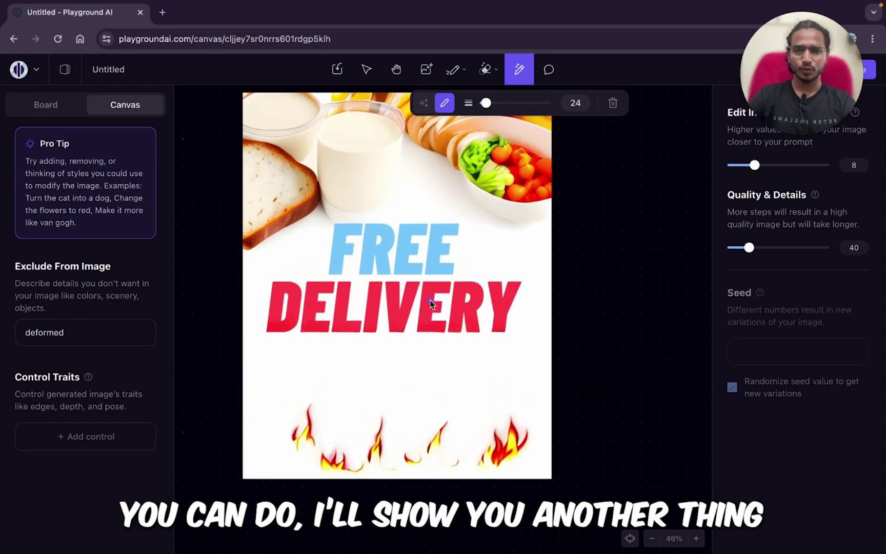
pyautogui.click(726, 172)
pyautogui.click(87, 437)
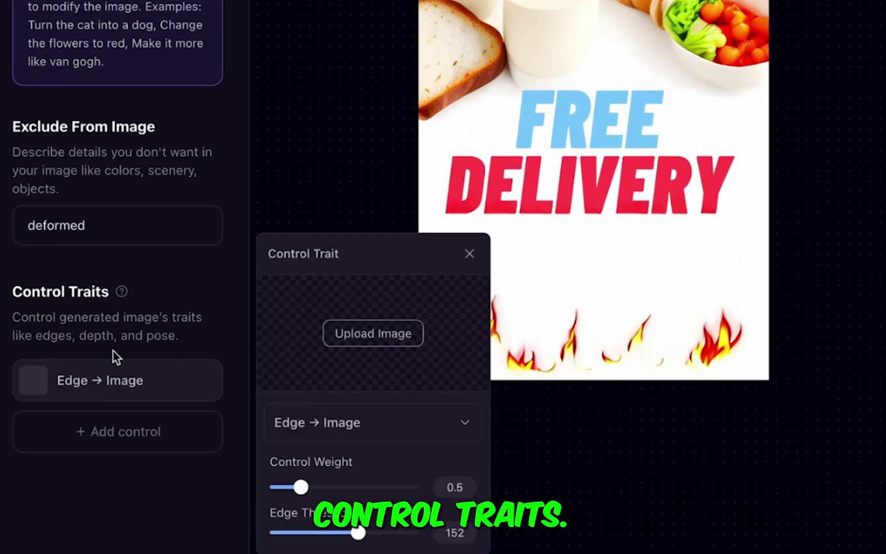
# Step: Use the flame poster as the Edge → Image control trait with Edge Threshold 15
pyautogui.click(754, 62)
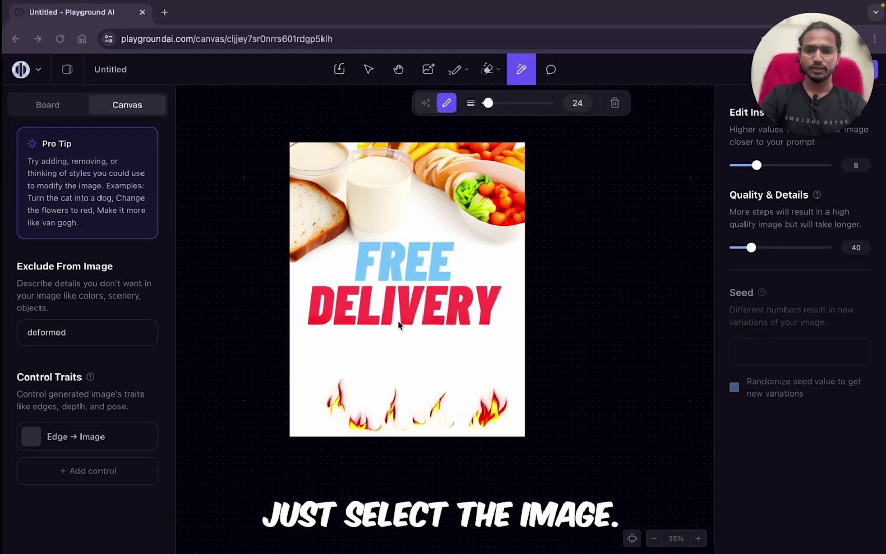
pyautogui.click(498, 275)
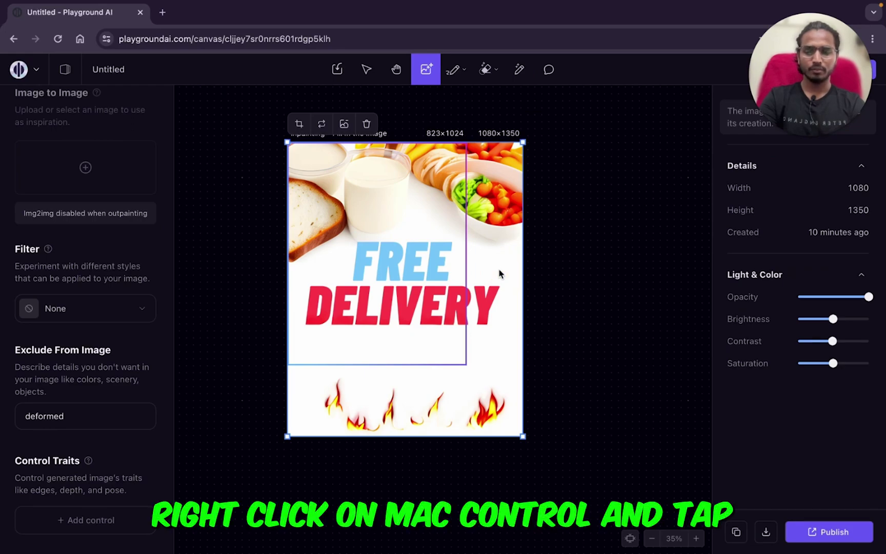
pyautogui.rightClick(501, 272)
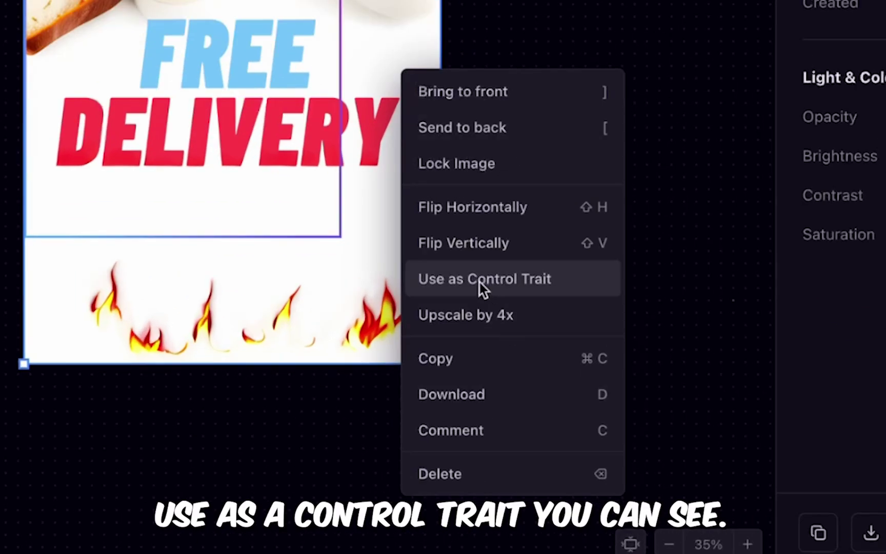
pyautogui.click(549, 386)
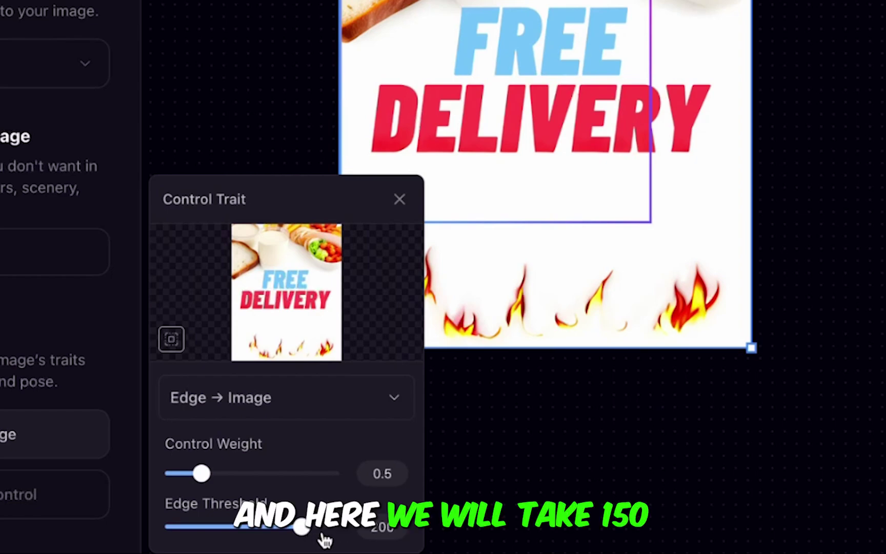
pyautogui.doubleClick(385, 524)
pyautogui.write('15')
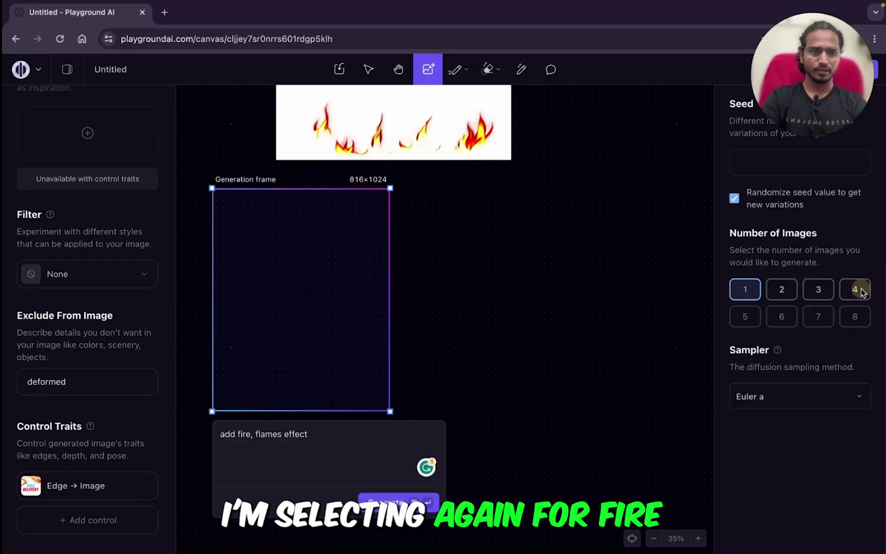
# Step: Generate four images from 'add fire, flames effect' and look over the results
pyautogui.click(855, 289)
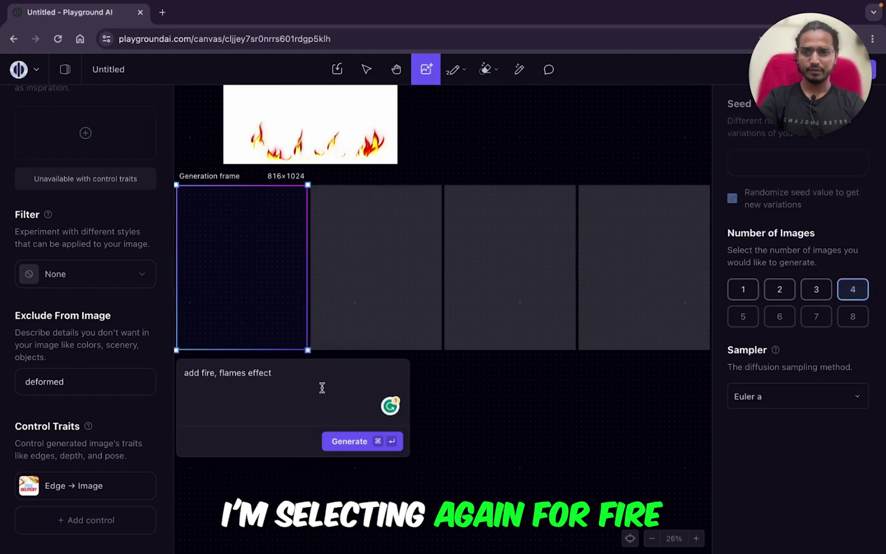
pyautogui.scroll(2, 265, 321)
pyautogui.click(354, 461)
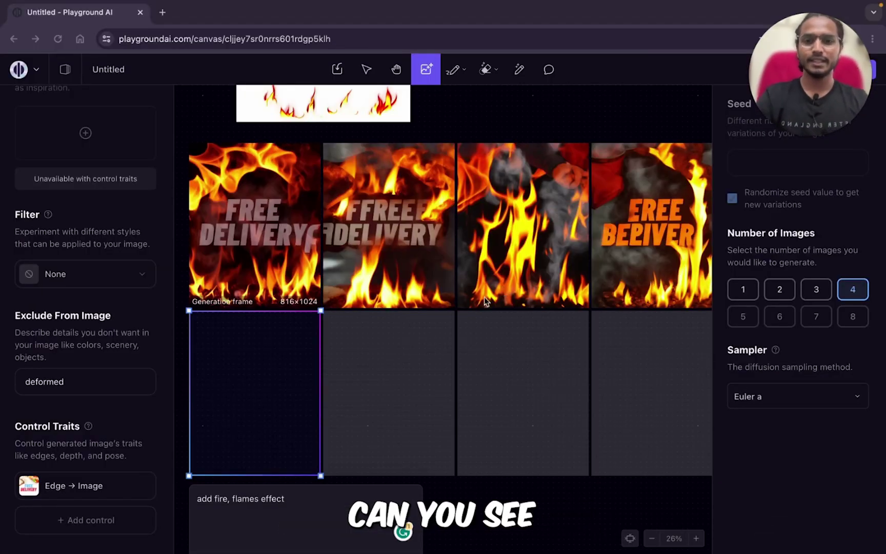
pyautogui.hscroll(3, 514, 337)
pyautogui.hscroll(-5, 514, 338)
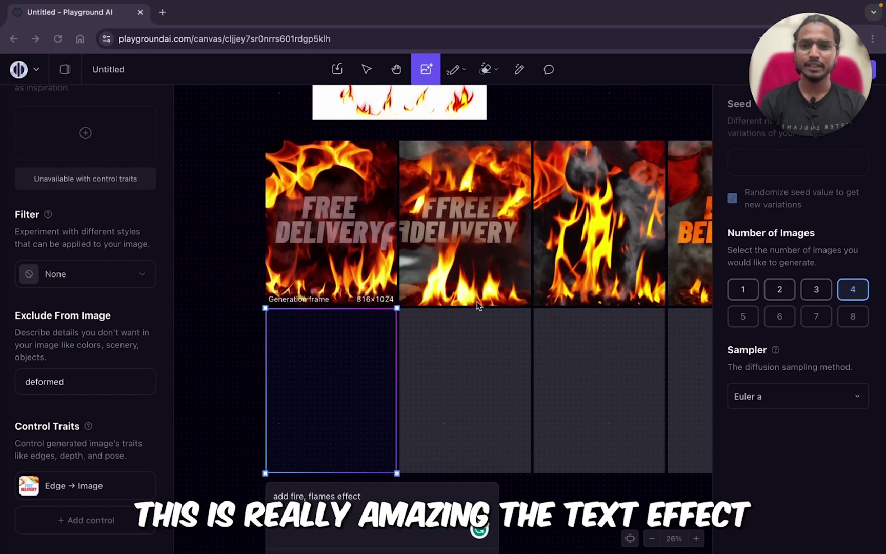
pyautogui.hscroll(2, 477, 301)
pyautogui.scroll(1, 477, 301)
pyautogui.scroll(3, 273, 352)
pyautogui.scroll(3, 272, 352)
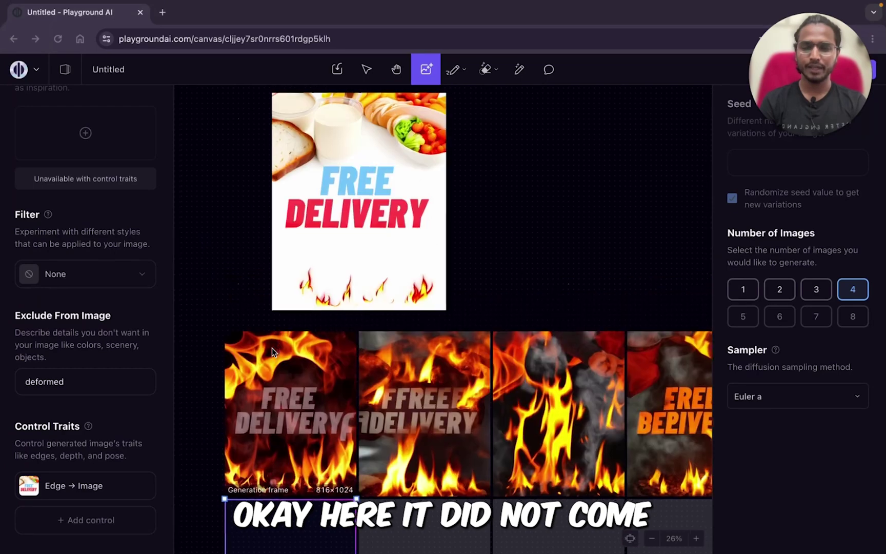
pyautogui.scroll(-4, 339, 248)
pyautogui.scroll(-2, 277, 334)
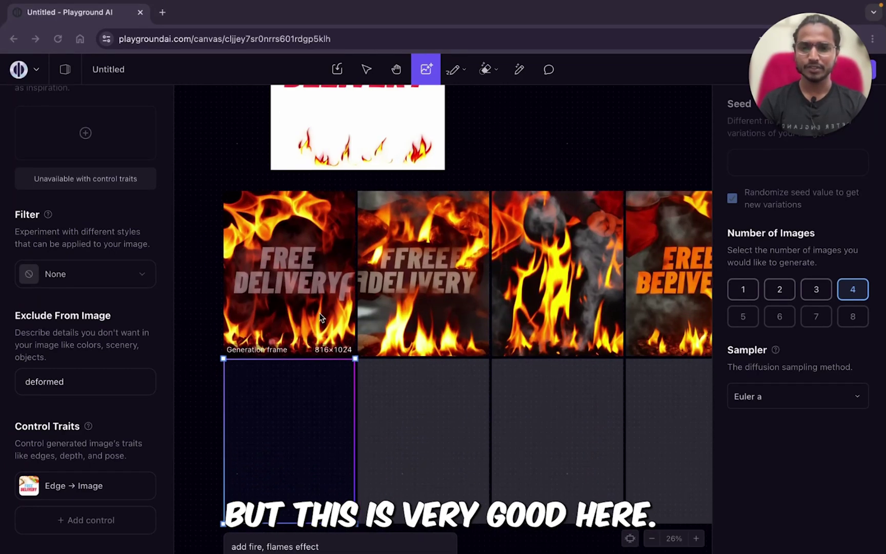
pyautogui.scroll(-2, 388, 349)
pyautogui.scroll(-4, 387, 348)
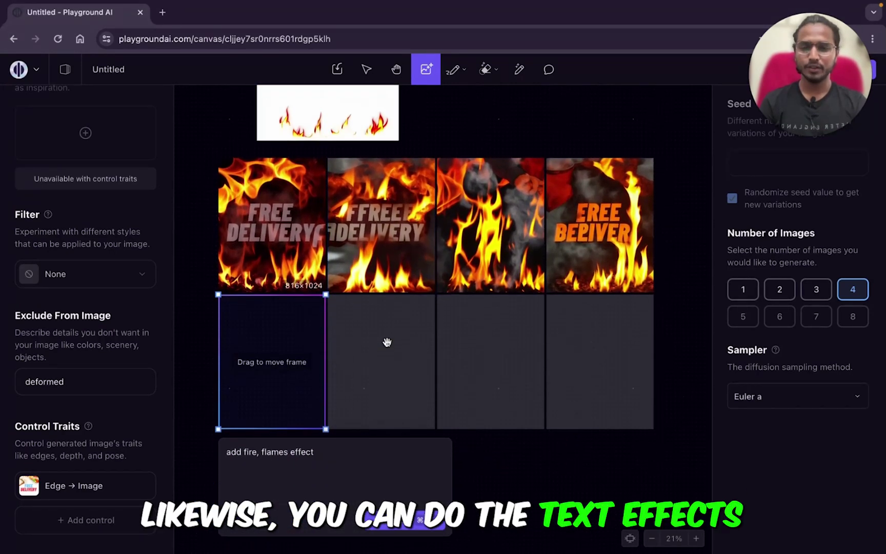
pyautogui.scroll(2, 533, 295)
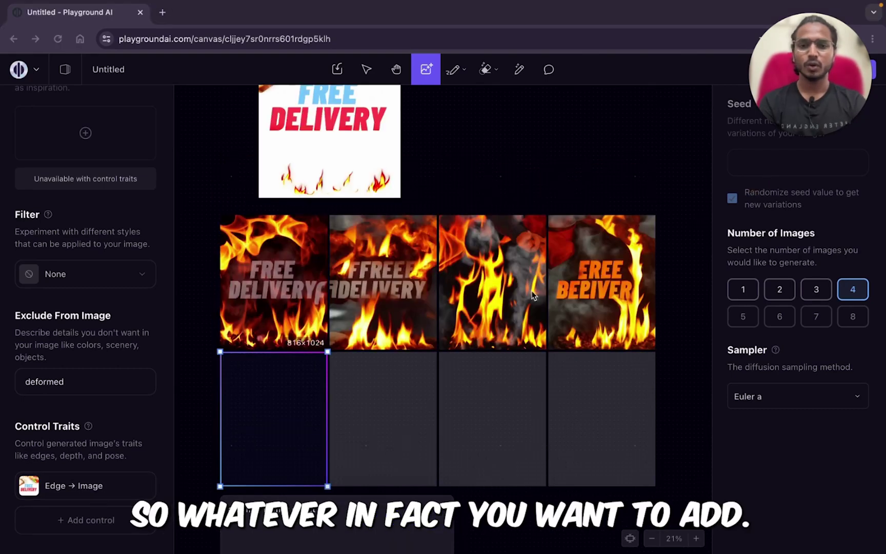
pyautogui.scroll(-2, 533, 295)
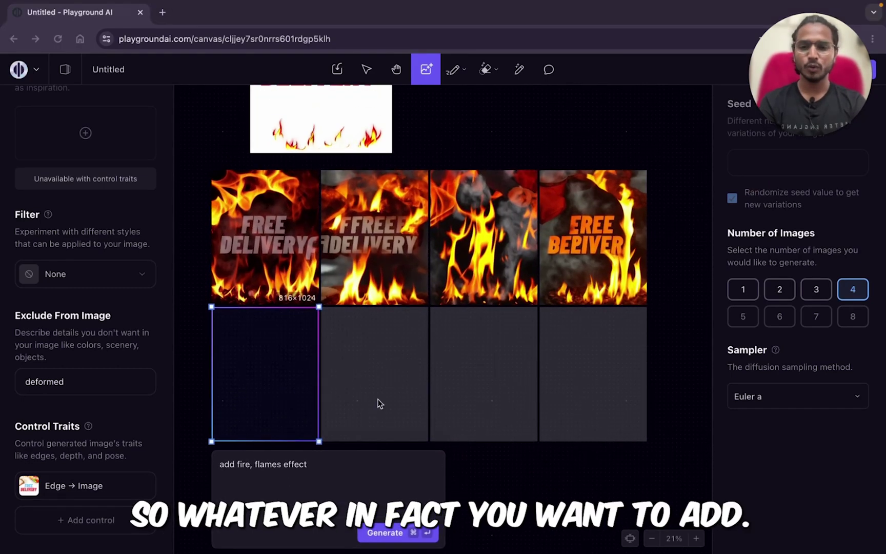
# Step: Select the whole 'add fire, flames effect' prompt text
pyautogui.tripleClick(284, 466)
pyautogui.scroll(3, 501, 289)
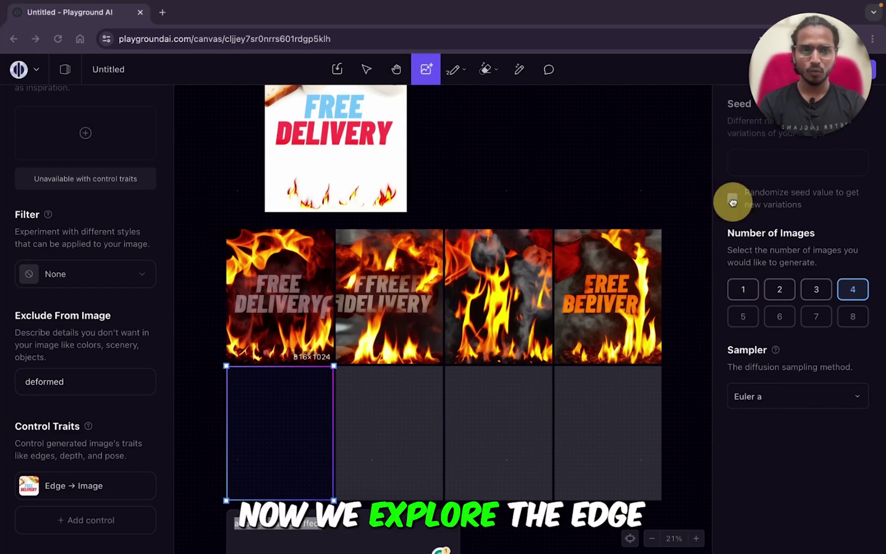
pyautogui.hscroll(2, 435, 336)
pyautogui.hscroll(2, 434, 336)
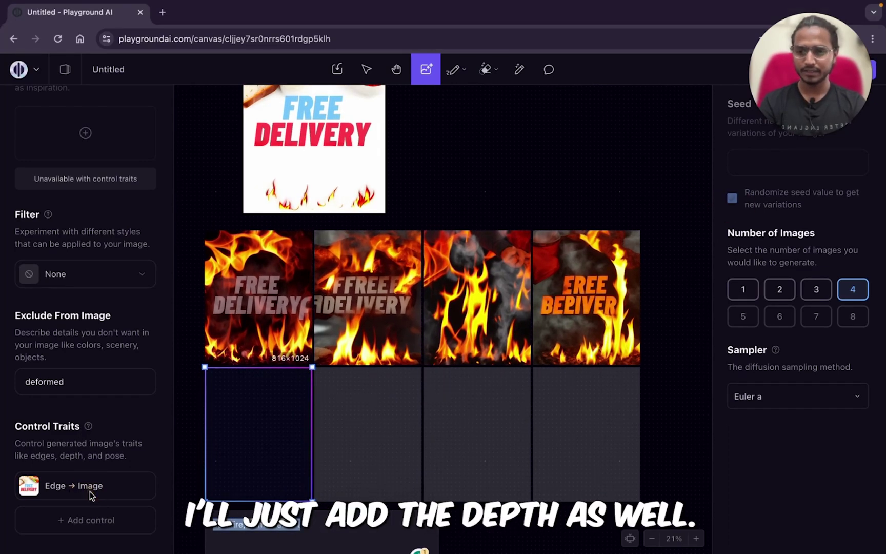
# Step: Add the FREE DELIVERY poster as a second control trait of type Depth → Image
pyautogui.click(67, 520)
pyautogui.click(312, 164)
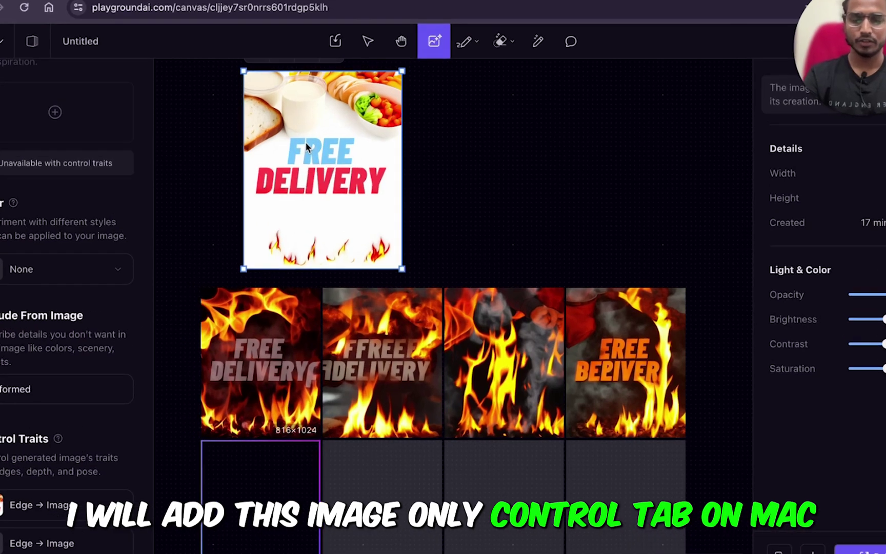
pyautogui.rightClick(311, 163)
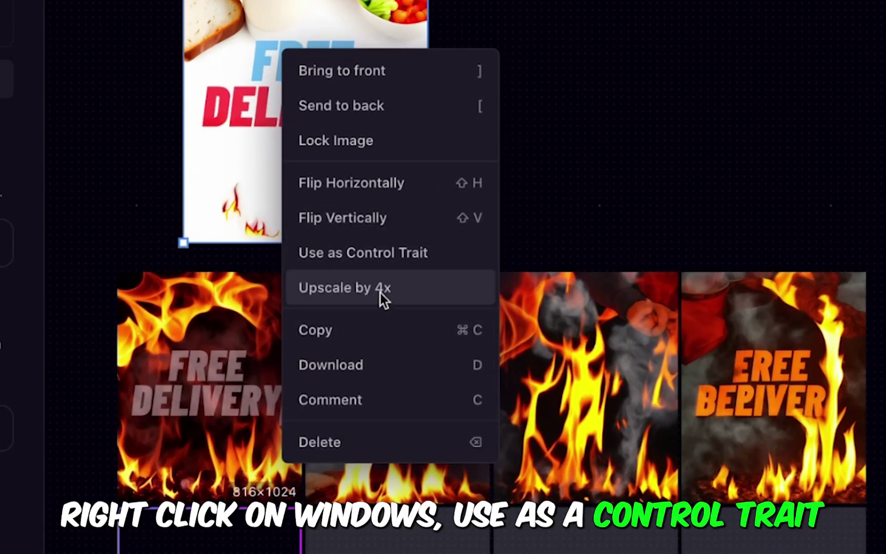
pyautogui.click(373, 257)
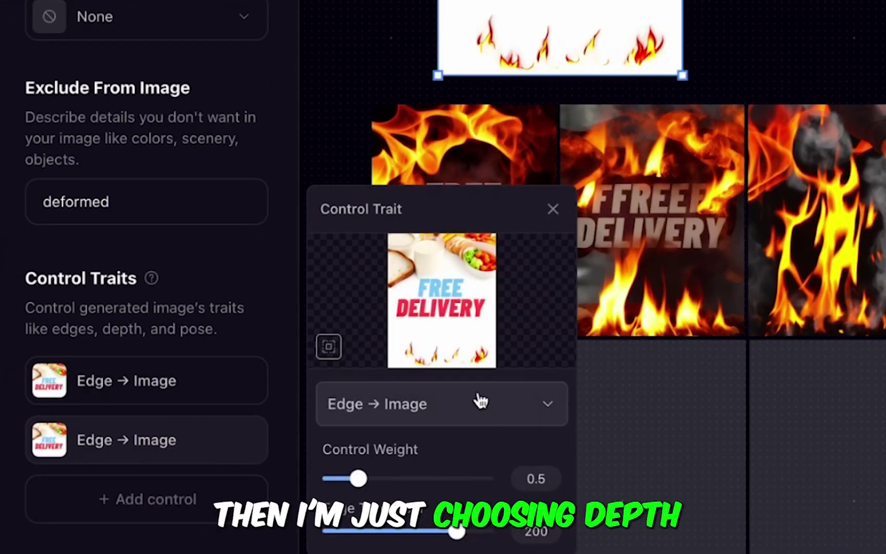
pyautogui.click(475, 402)
pyautogui.click(418, 453)
# Step: Raise the depth control weight to 1.2 and generate with both edge and depth traits
pyautogui.moveTo(361, 478); pyautogui.dragTo(405, 487)
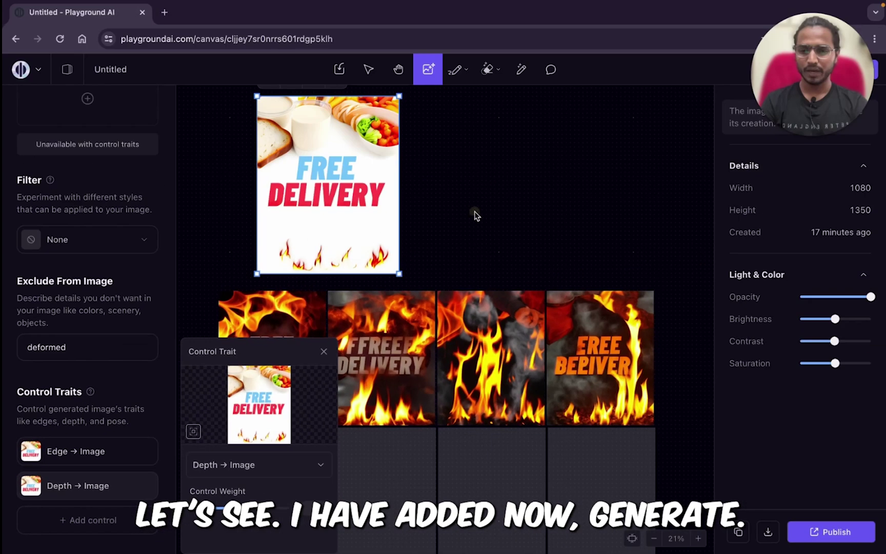
pyautogui.scroll(-5, 647, 319)
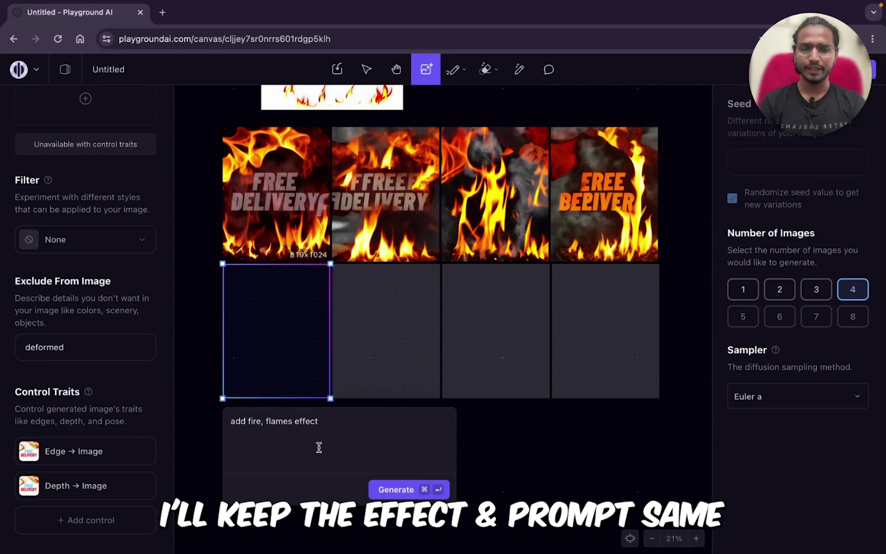
pyautogui.tripleClick(325, 417)
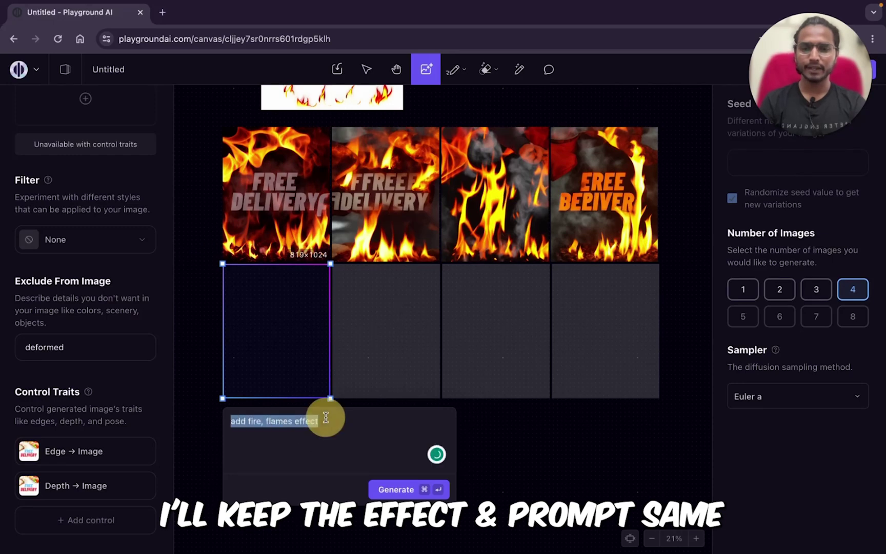
pyautogui.click(387, 489)
# Step: Preview the depth map and view it full size in a new browser tab
pyautogui.click(57, 485)
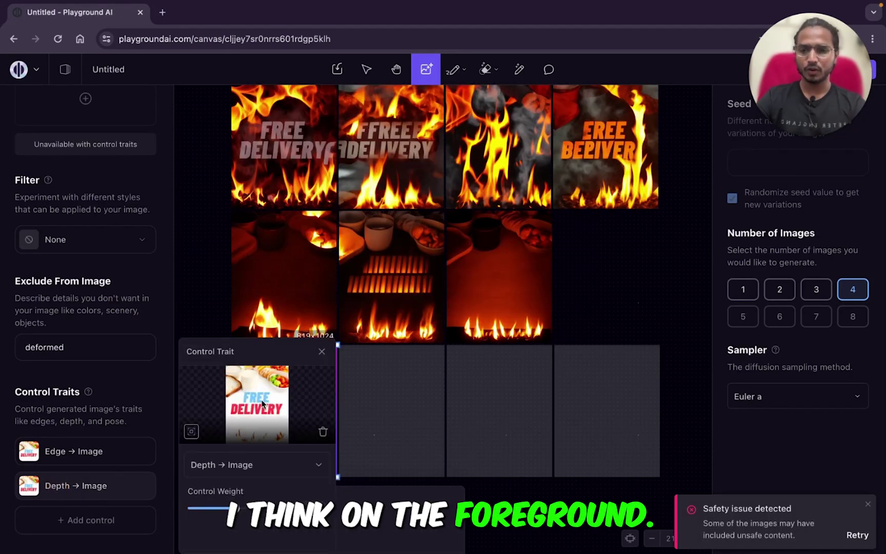
pyautogui.click(191, 433)
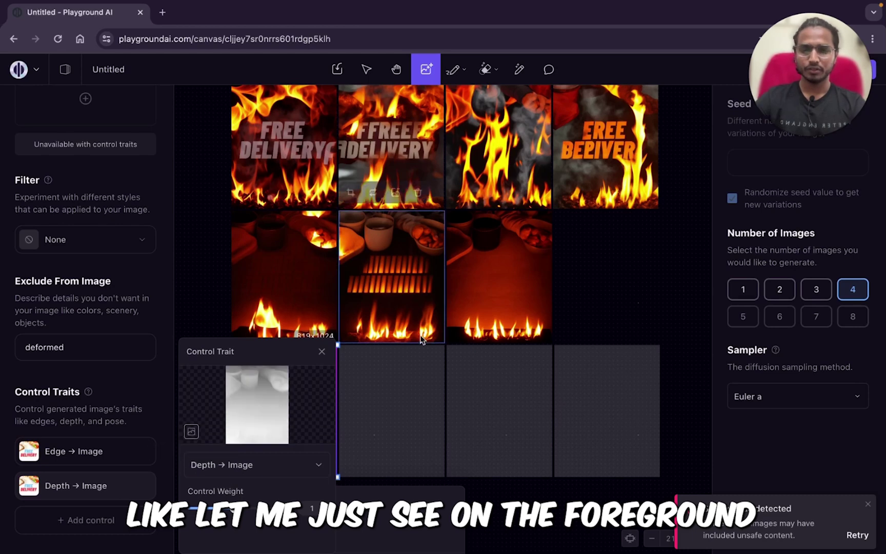
pyautogui.scroll(-2, 420, 335)
pyautogui.hscroll(-2, 420, 335)
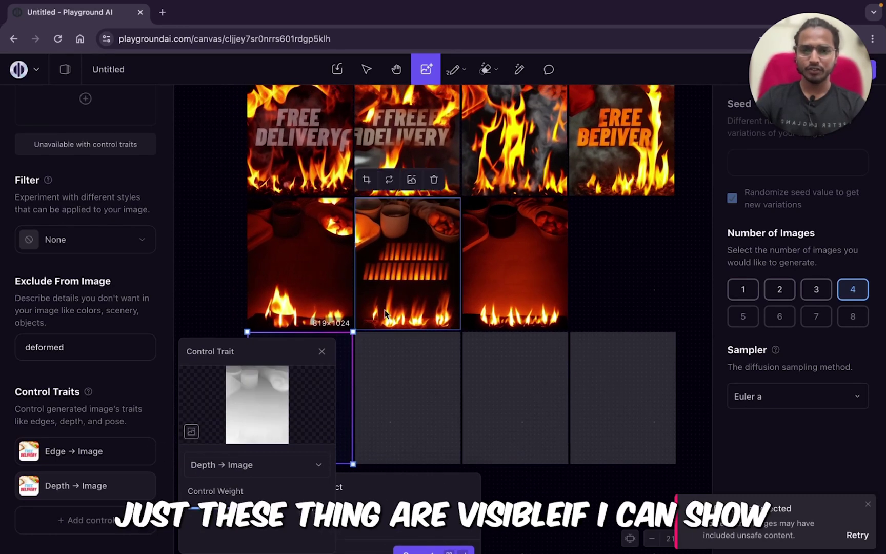
pyautogui.moveTo(248, 392)
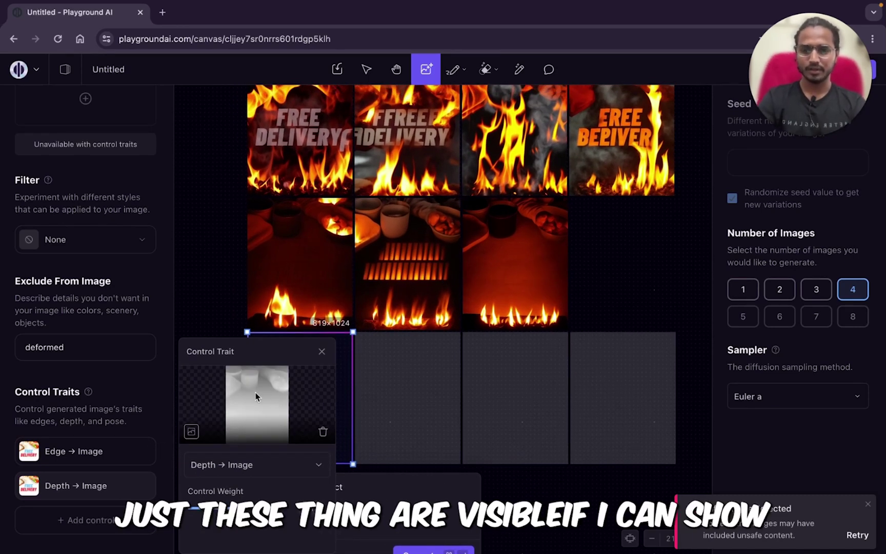
pyautogui.rightClick(255, 392)
pyautogui.click(287, 398)
pyautogui.click(231, 22)
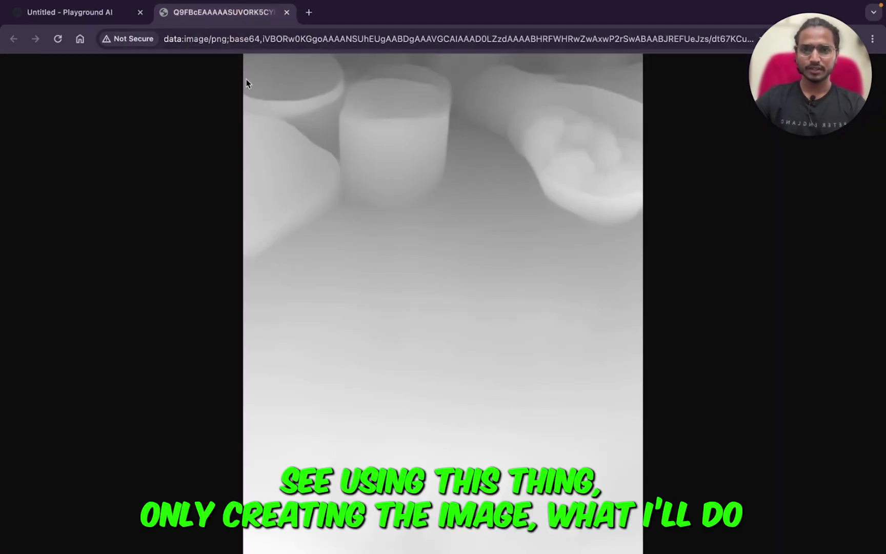
# Step: Replace the Depth → Image control with one from the first fire image, weight 1.1
pyautogui.click(72, 12)
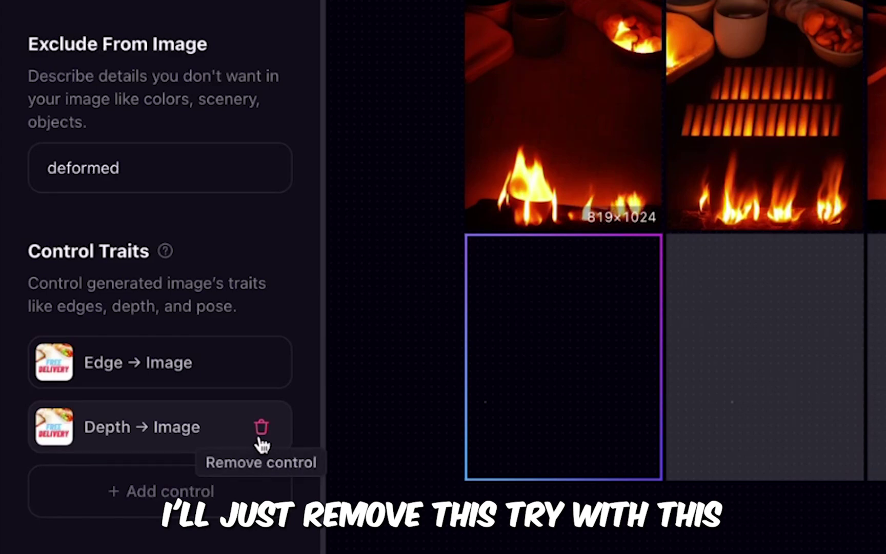
pyautogui.click(163, 473)
pyautogui.rightClick(345, 275)
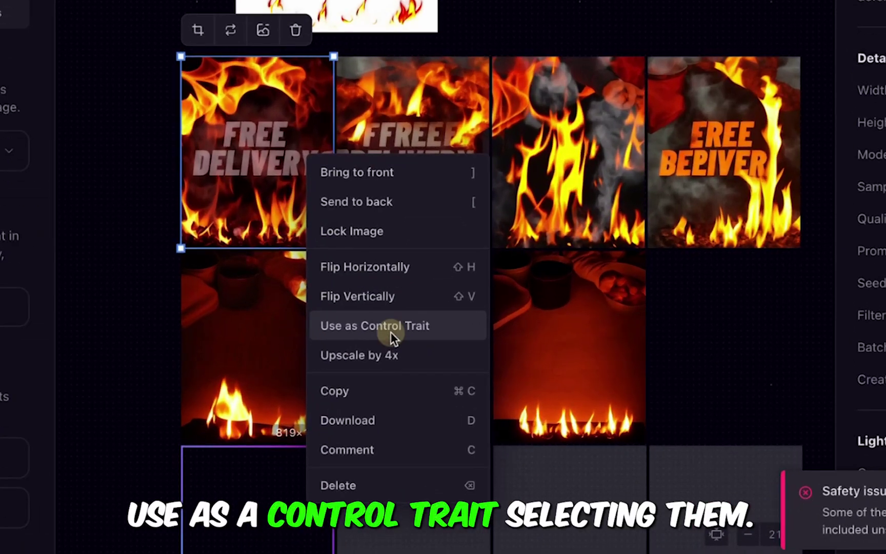
pyautogui.click(405, 404)
pyautogui.click(273, 504)
pyautogui.click(326, 458)
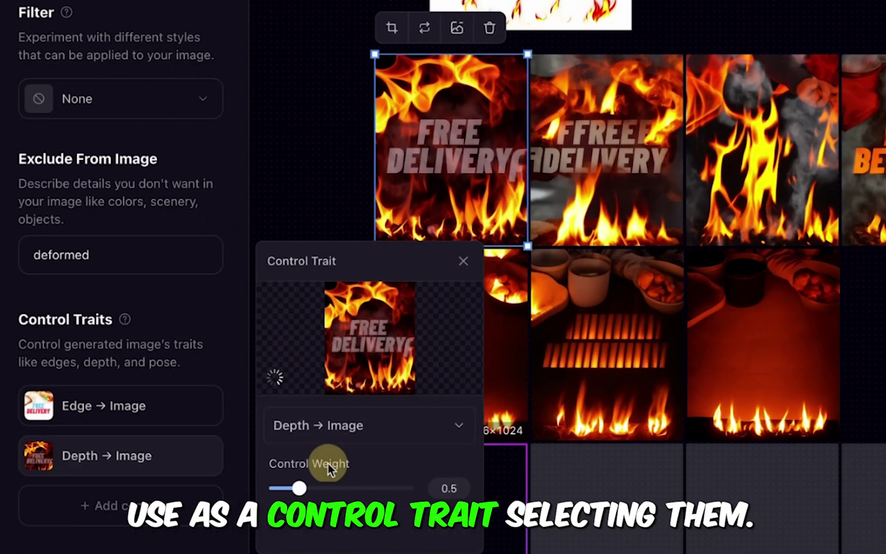
pyautogui.moveTo(297, 486); pyautogui.dragTo(325, 486)
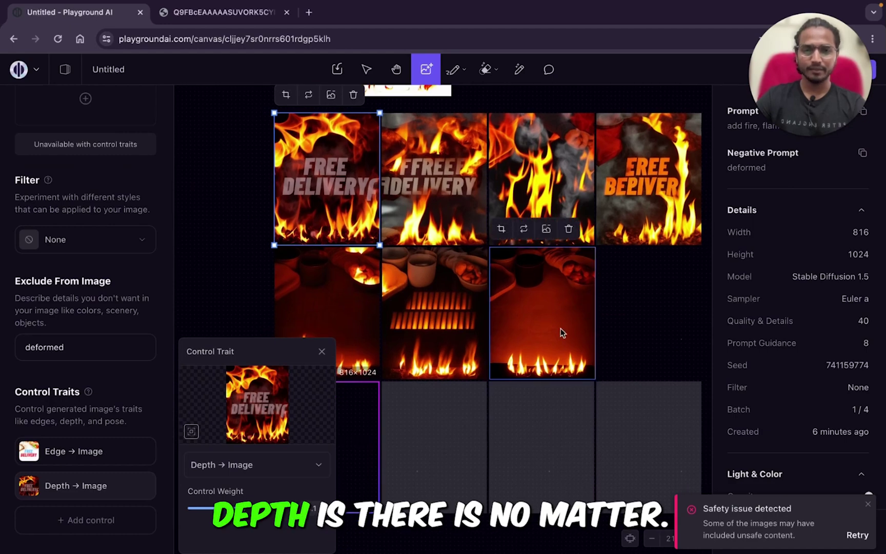
# Step: Check row 2 images, open the fire depth map in a new tab, and return to the canvas
pyautogui.click(425, 322)
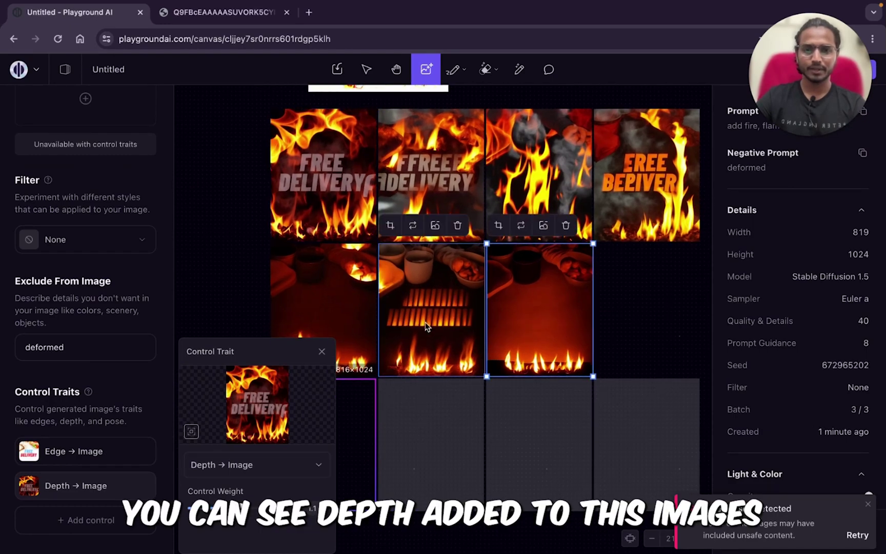
pyautogui.click(539, 319)
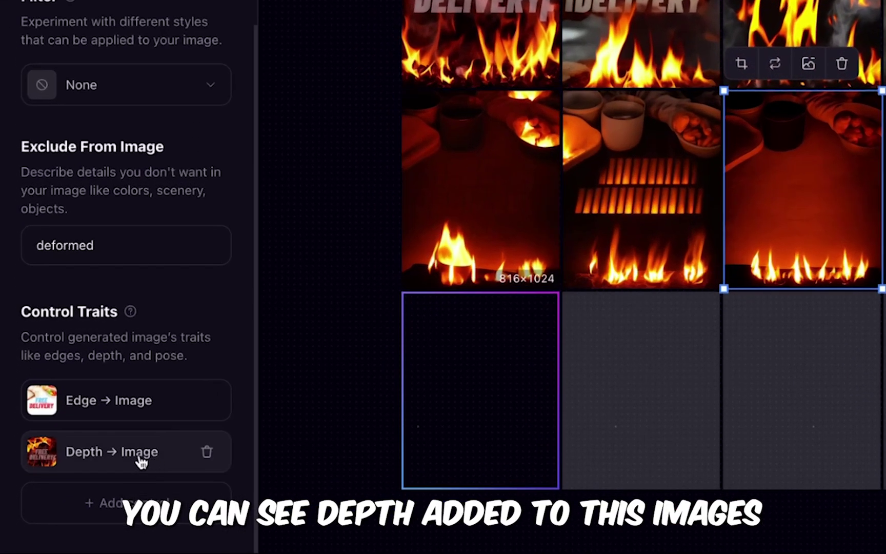
pyautogui.click(101, 478)
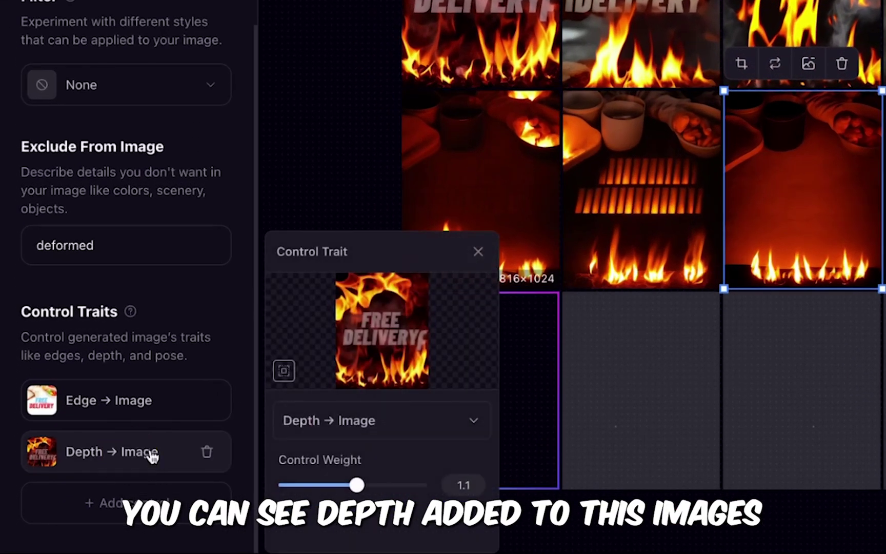
pyautogui.click(219, 413)
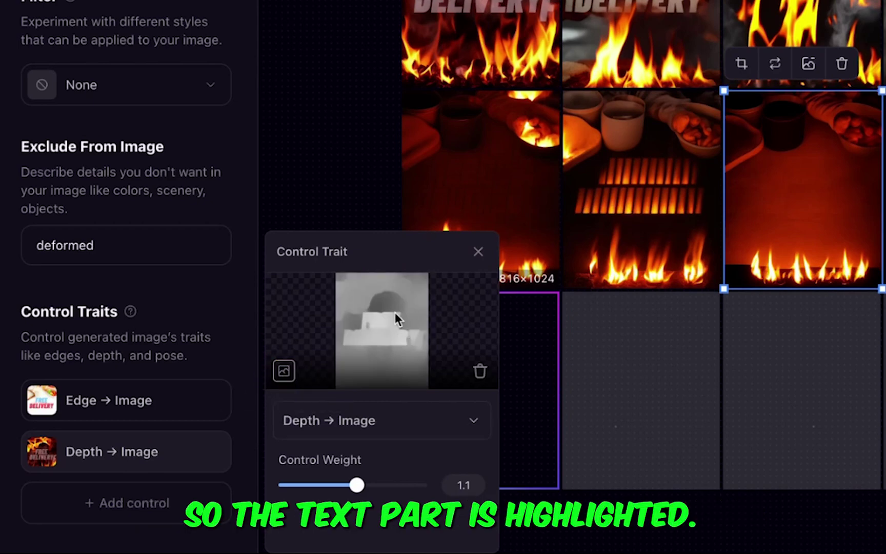
pyautogui.rightClick(393, 314)
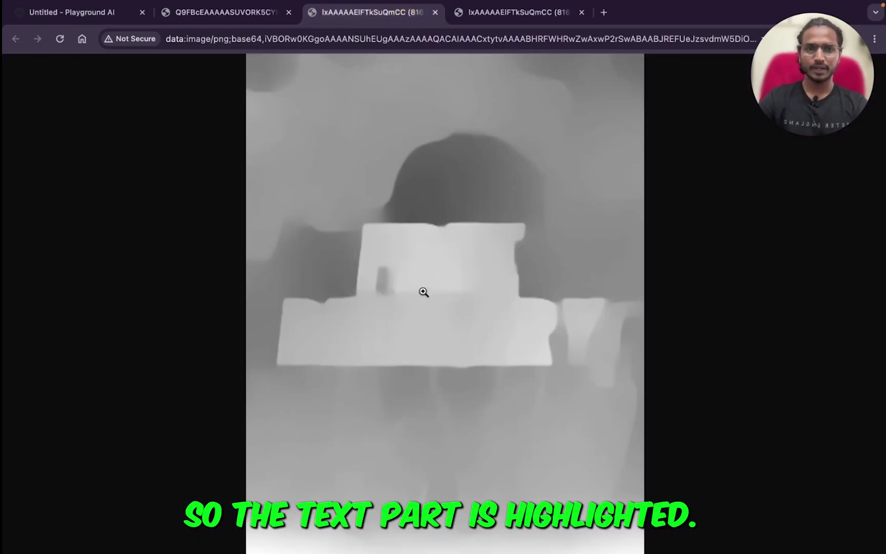
pyautogui.click(59, 13)
pyautogui.click(232, 297)
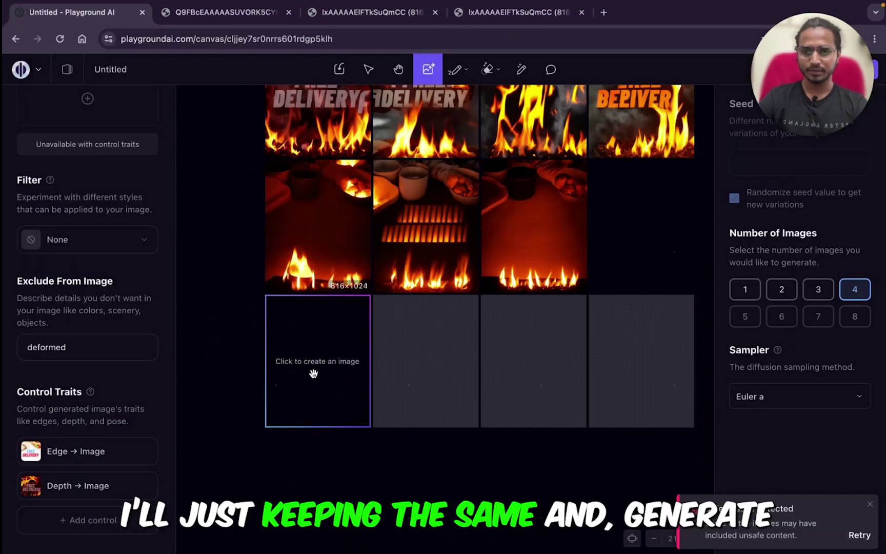
# Step: Generate four images in the empty frame from the 'add fire, flames effect' prompt
pyautogui.click(312, 372)
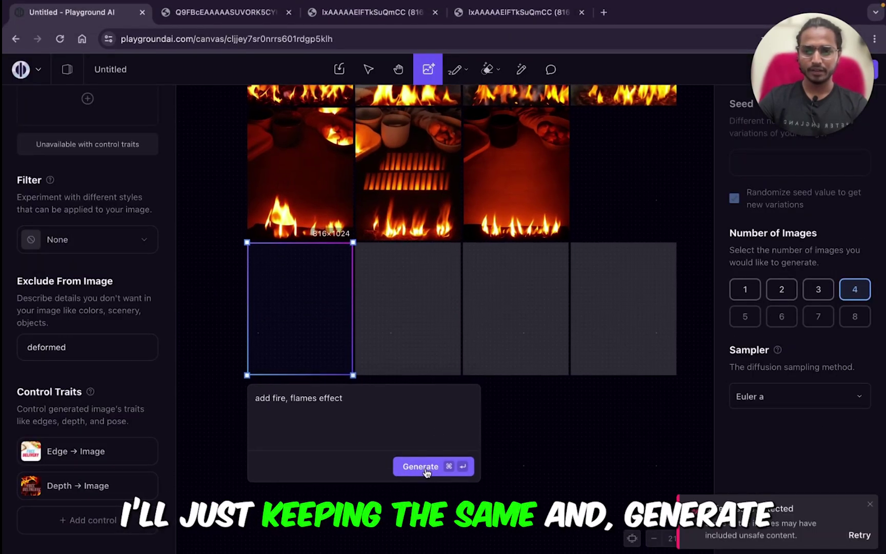
pyautogui.click(426, 469)
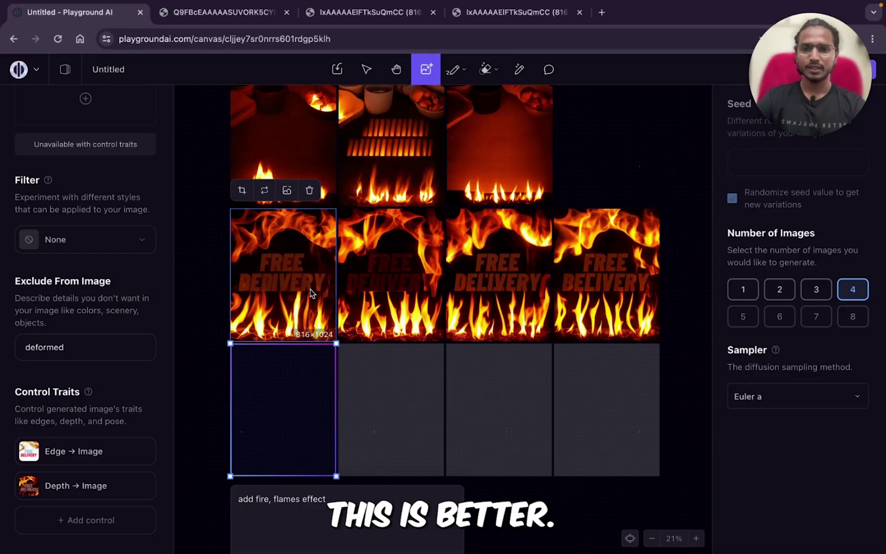
pyautogui.scroll(5, 522, 249)
pyautogui.hscroll(-3, 516, 257)
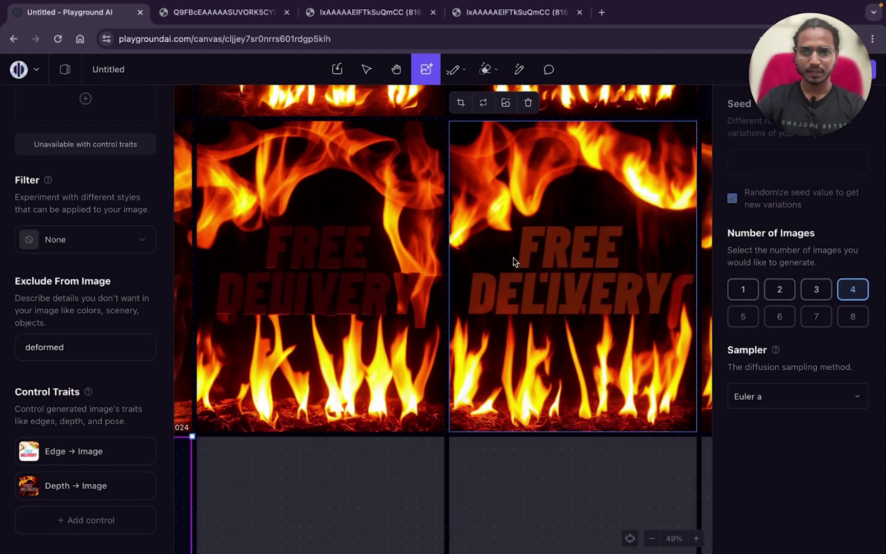
pyautogui.scroll(-3, 513, 264)
pyautogui.scroll(6, 404, 286)
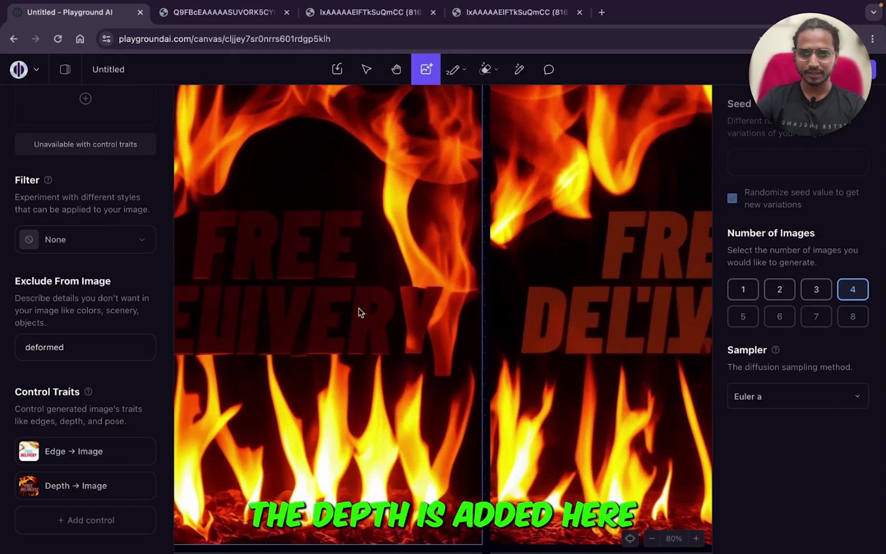
pyautogui.hscroll(-2, 359, 308)
pyautogui.scroll(-3, 401, 297)
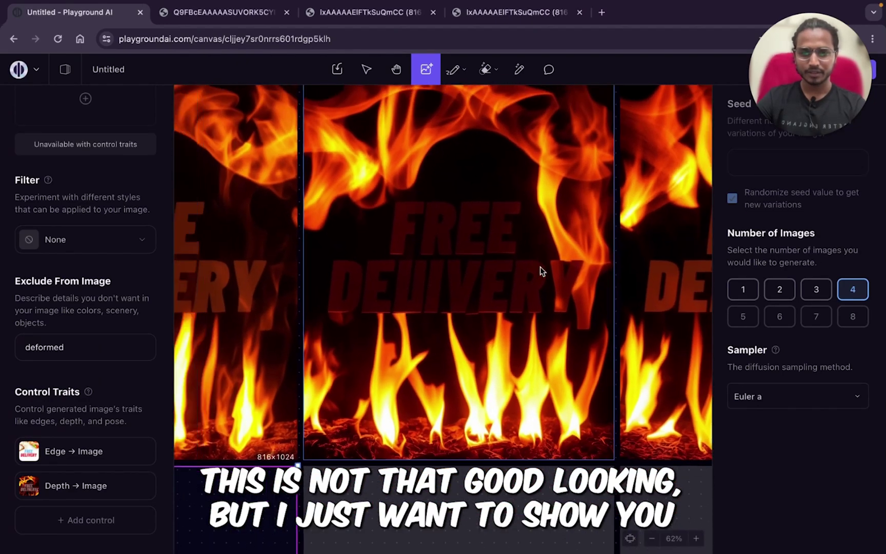
pyautogui.hscroll(-2, 386, 311)
pyautogui.scroll(-1, 356, 335)
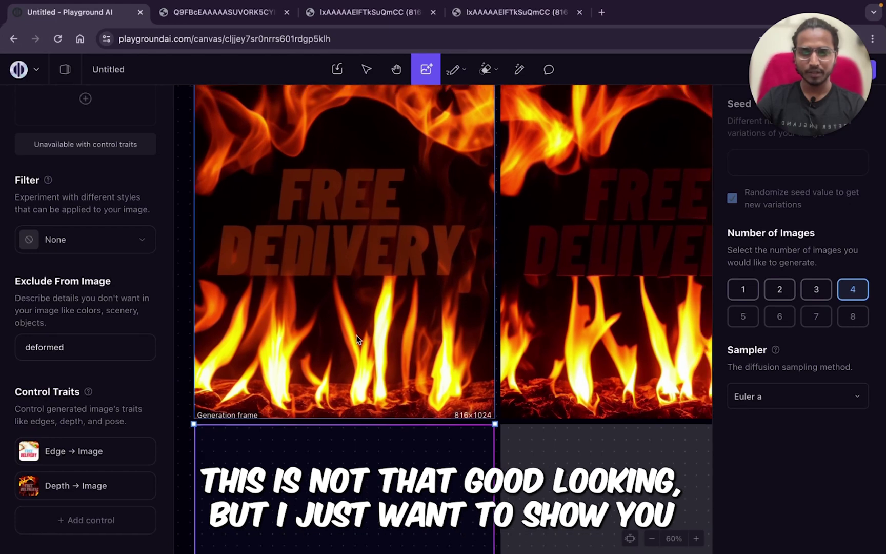
# Step: Inspect each of the new fiery FREE DELIVERY images in the row
pyautogui.click(385, 295)
pyautogui.scroll(-3, 293, 323)
pyautogui.hscroll(2, 450, 284)
pyautogui.click(451, 284)
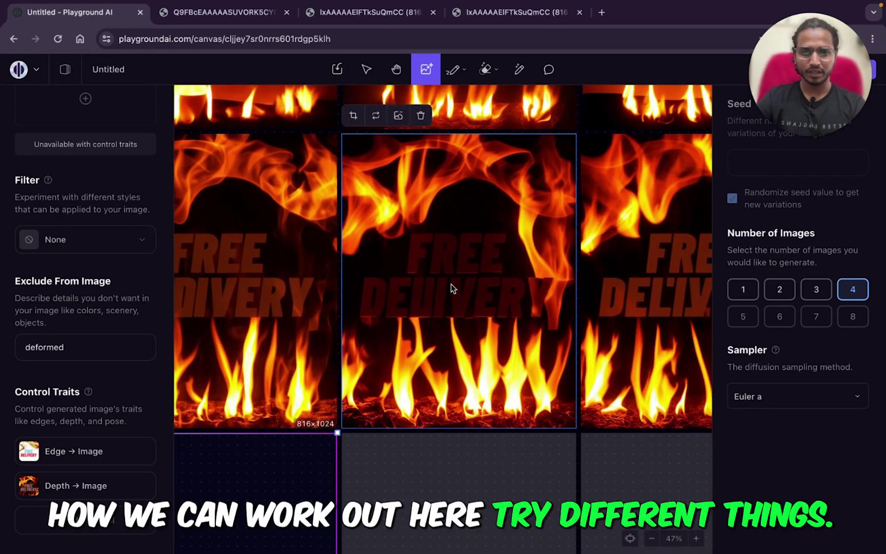
pyautogui.hscroll(-2, 450, 284)
pyautogui.hscroll(3, 358, 312)
pyautogui.hscroll(-2, 401, 299)
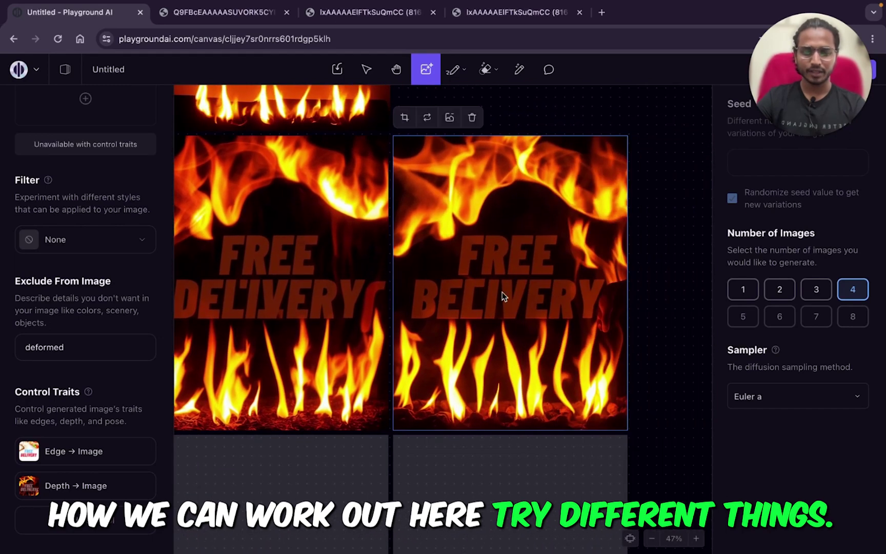
pyautogui.click(501, 291)
pyautogui.hscroll(-2, 523, 281)
pyautogui.click(389, 298)
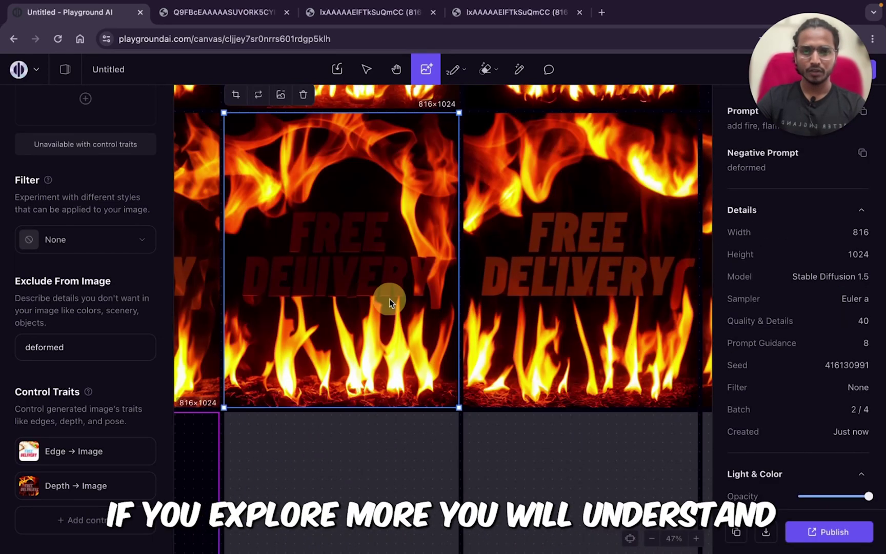
pyautogui.scroll(3, 389, 298)
pyautogui.scroll(-6, 506, 256)
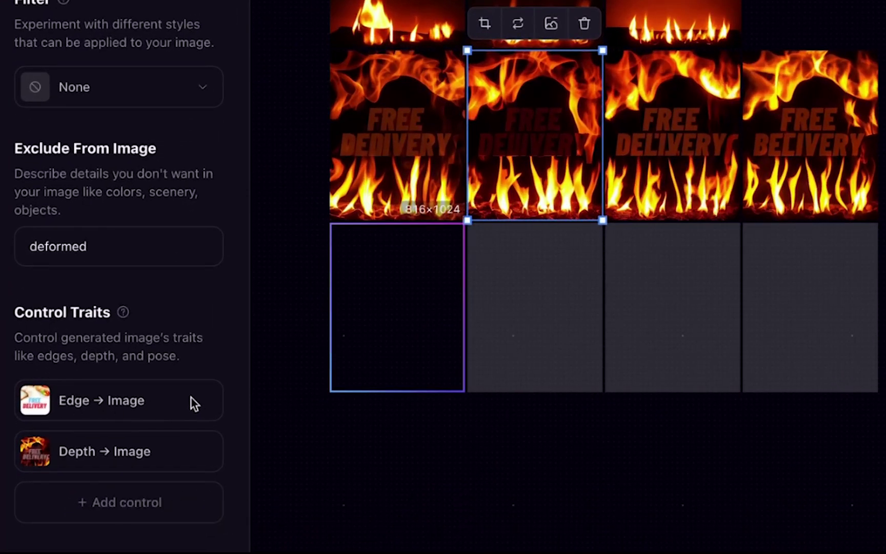
# Step: Drop the Edge → Image control, paste the Art Deco Luxe logo prompt, and generate four logos
pyautogui.moveTo(141, 453)
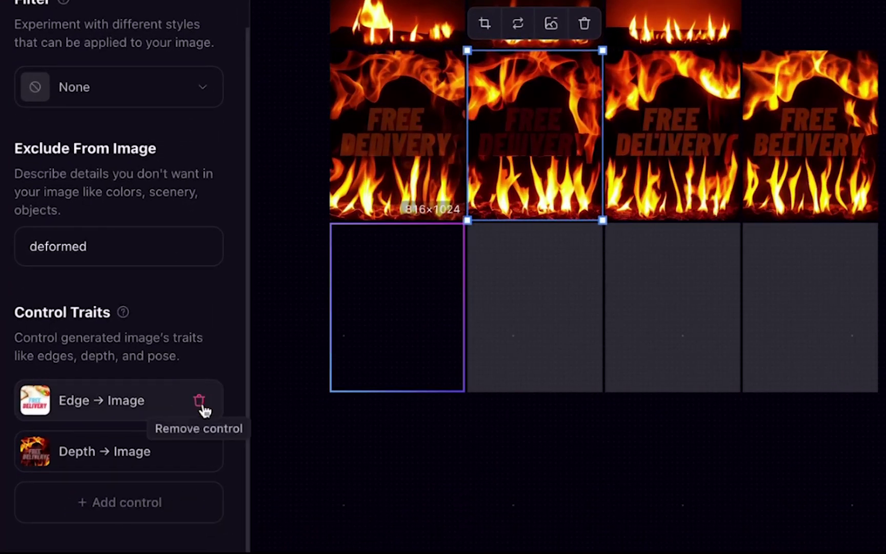
pyautogui.click(200, 402)
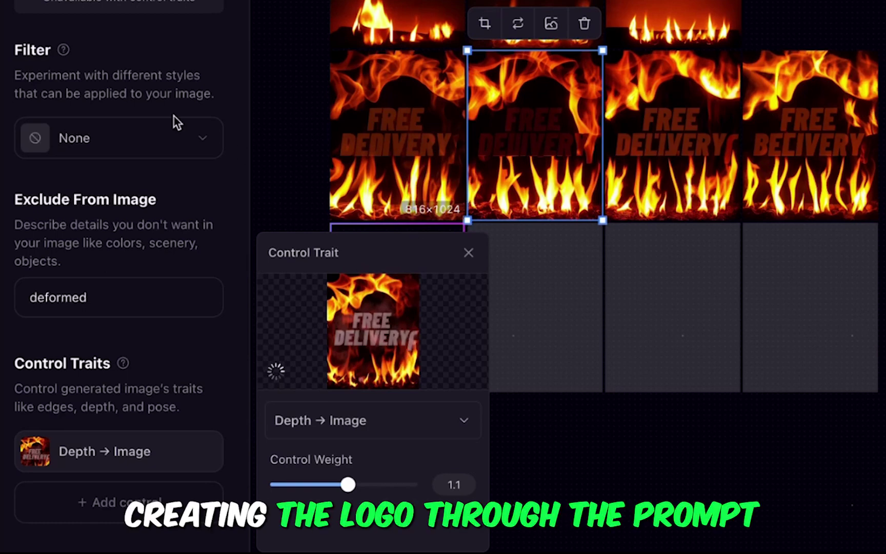
pyautogui.scroll(3, 79, 125)
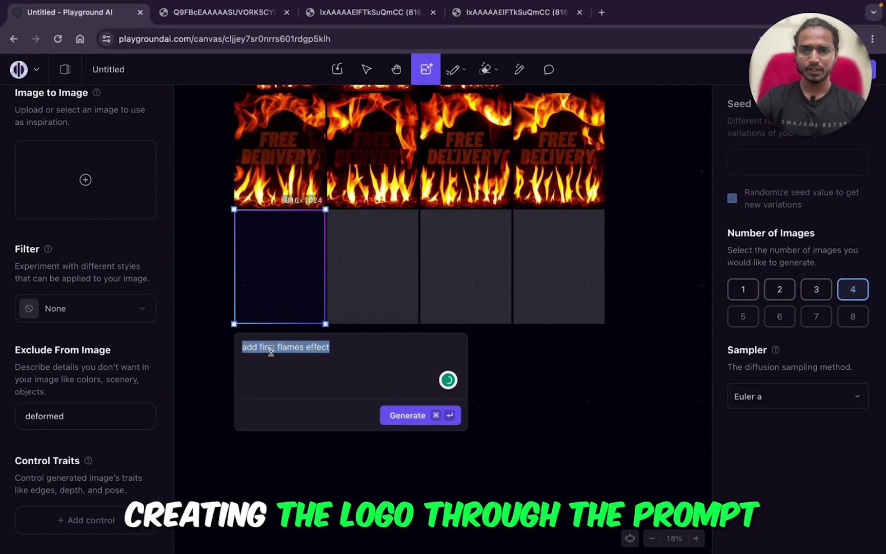
pyautogui.write("Create a logo for a high-end jewellery brand named 'Art Deco Luxe.' Use an art deco-inspired font with metallic effects and an elegant, cinematic touch")
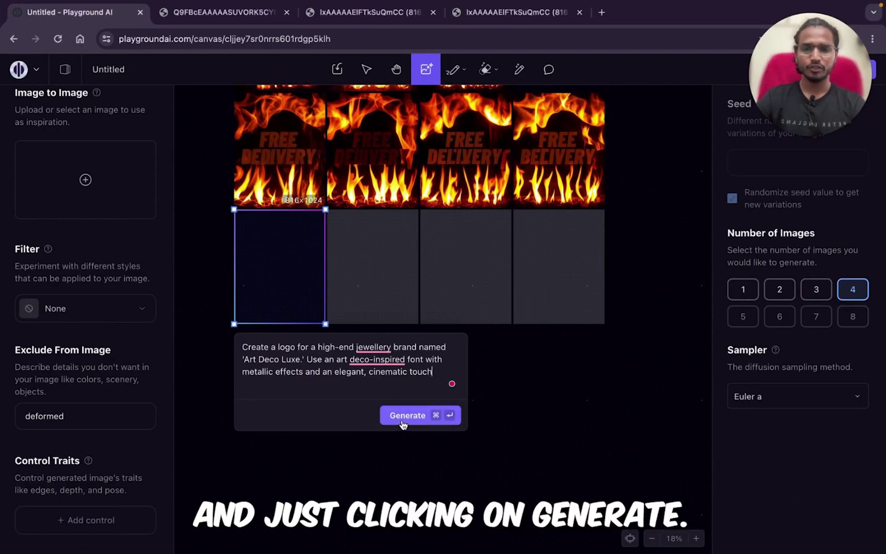
pyautogui.click(403, 423)
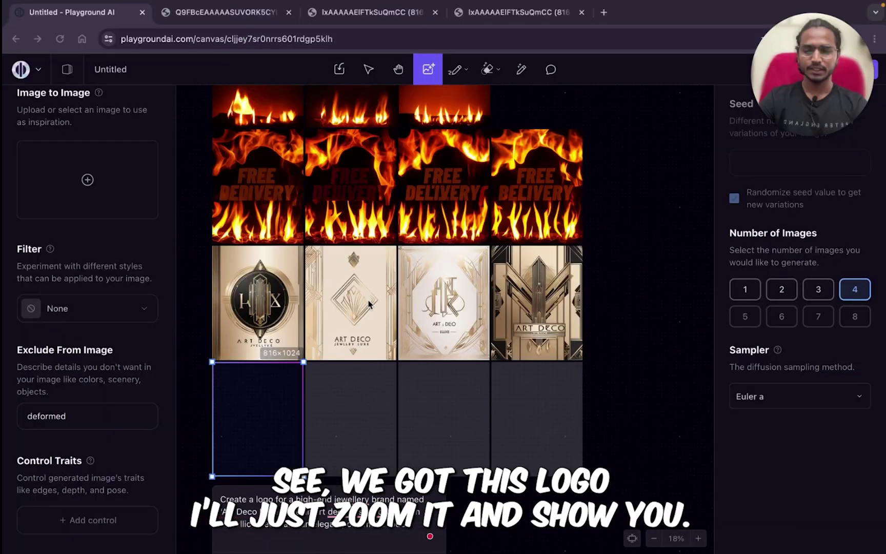
pyautogui.scroll(-2, 369, 298)
pyautogui.click(748, 169)
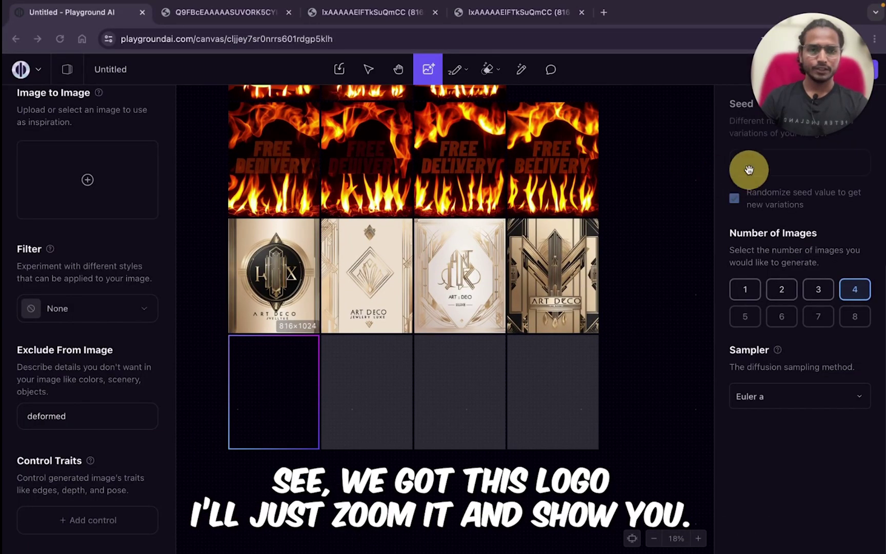
# Step: Shrink the empty frame below the Art Deco logo row to 448×320
pyautogui.scroll(5, 396, 340)
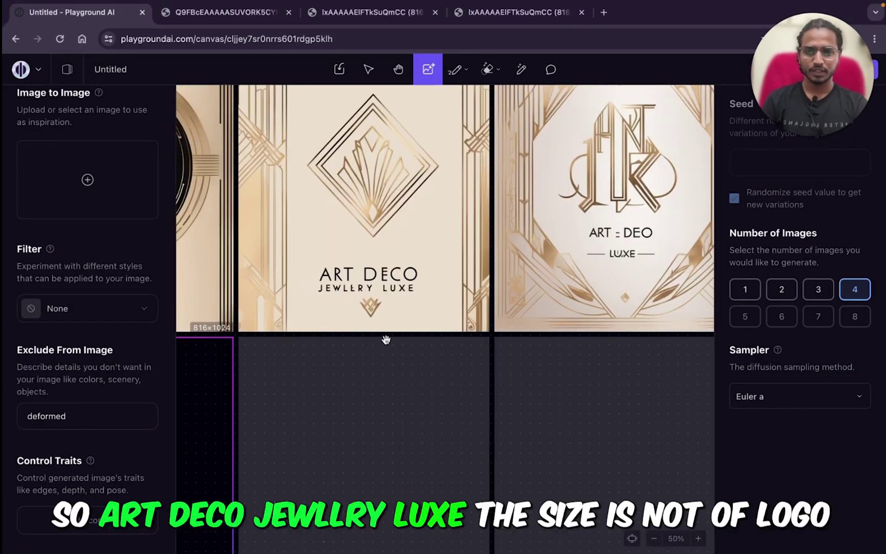
pyautogui.scroll(-5, 481, 290)
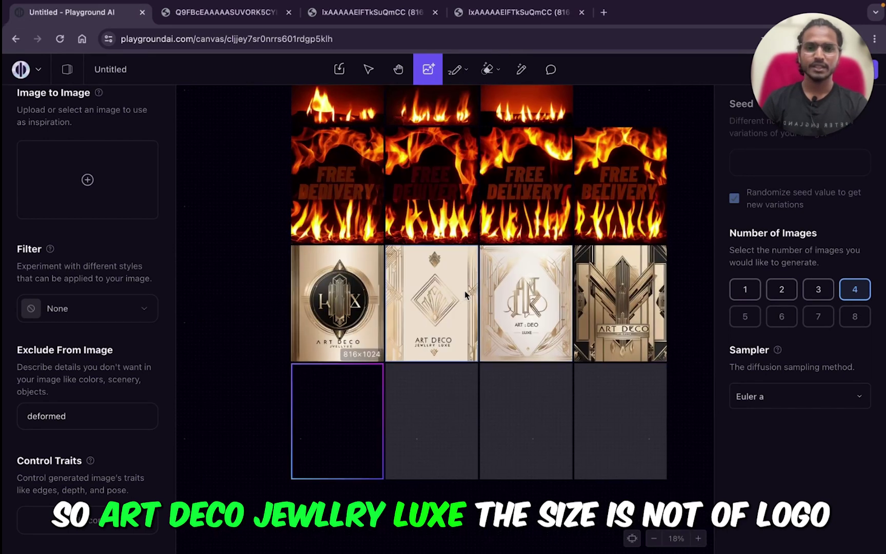
pyautogui.scroll(-1, 328, 395)
pyautogui.hscroll(2, 328, 395)
pyautogui.click(331, 398)
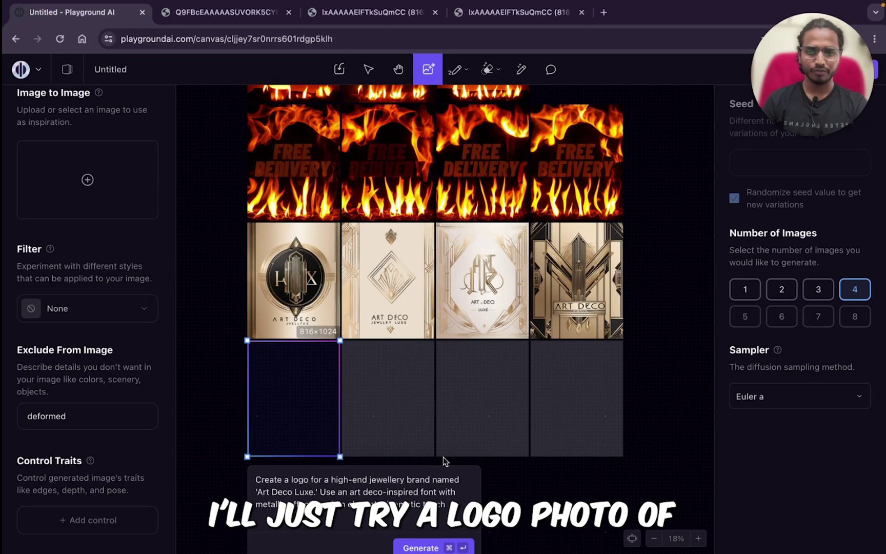
pyautogui.scroll(-1, 444, 461)
pyautogui.hscroll(1, 444, 461)
pyautogui.click(465, 351)
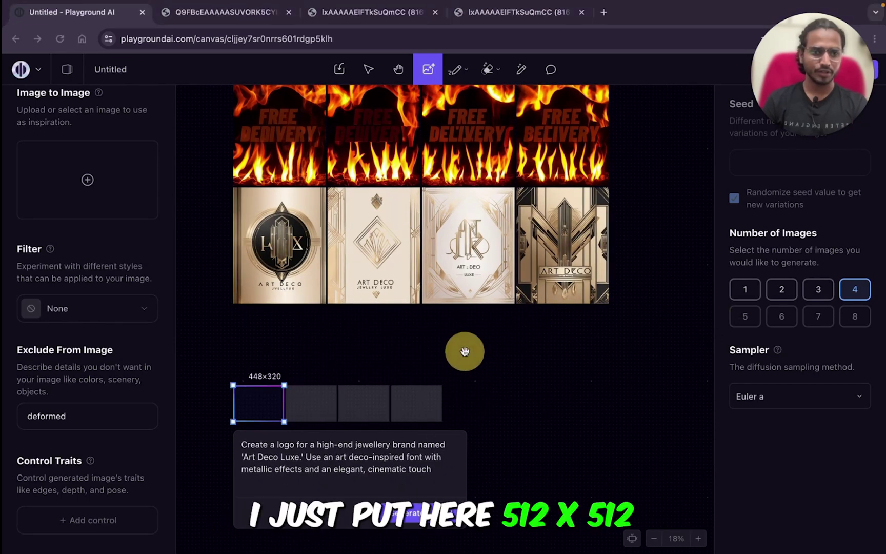
# Step: Set the frame's width and height to 512 in Image Dimensions
pyautogui.click(858, 153)
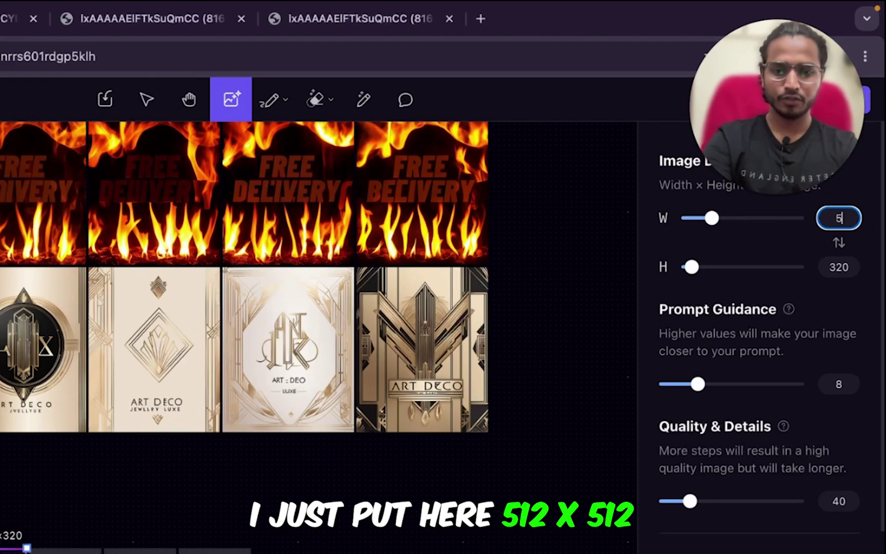
pyautogui.write('512')
pyautogui.click(859, 187)
pyautogui.write('5')
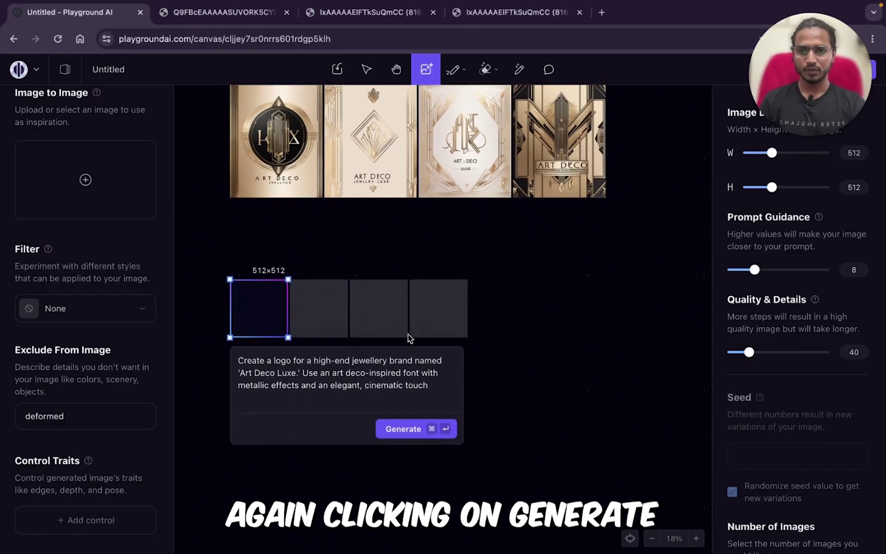
# Step: Generate four 512×512 Art Deco Luxe logos from the logo prompt
pyautogui.scroll(-1, 400, 410)
pyautogui.hscroll(1, 399, 411)
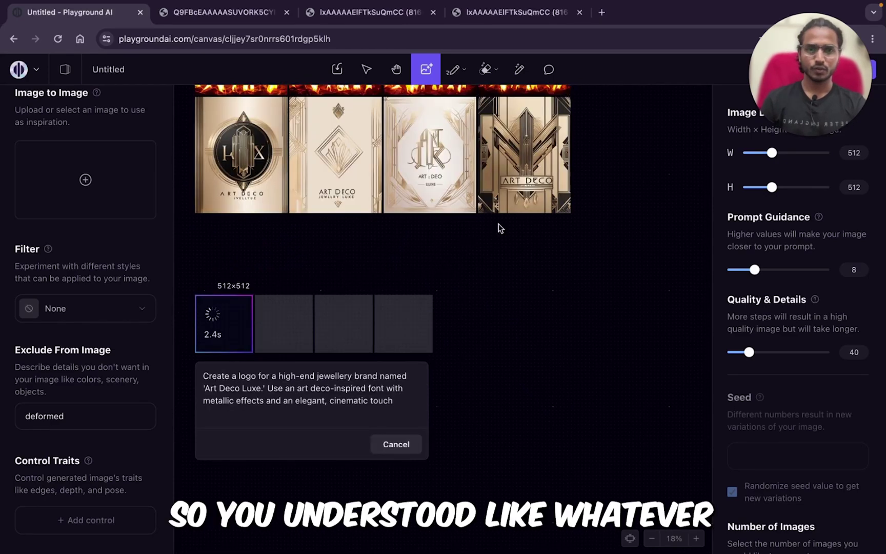
pyautogui.hscroll(1, 446, 241)
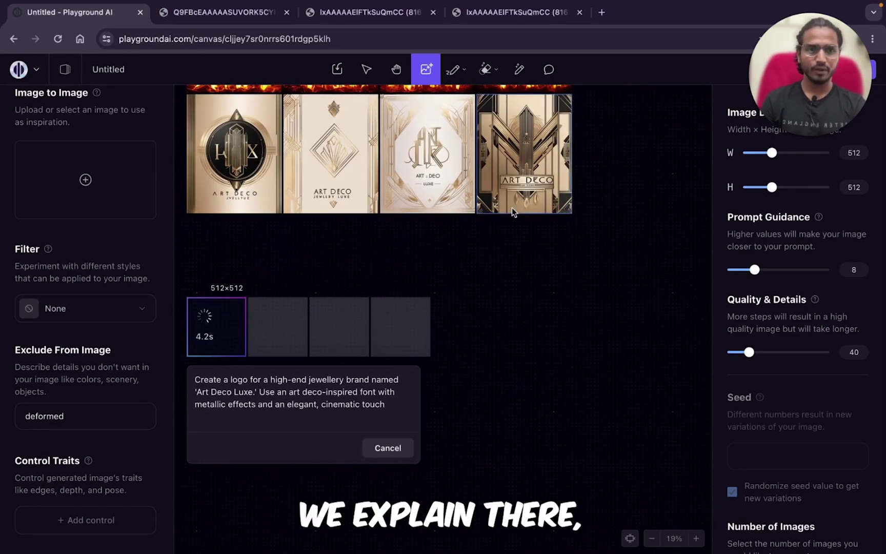
pyautogui.scroll(5, 512, 207)
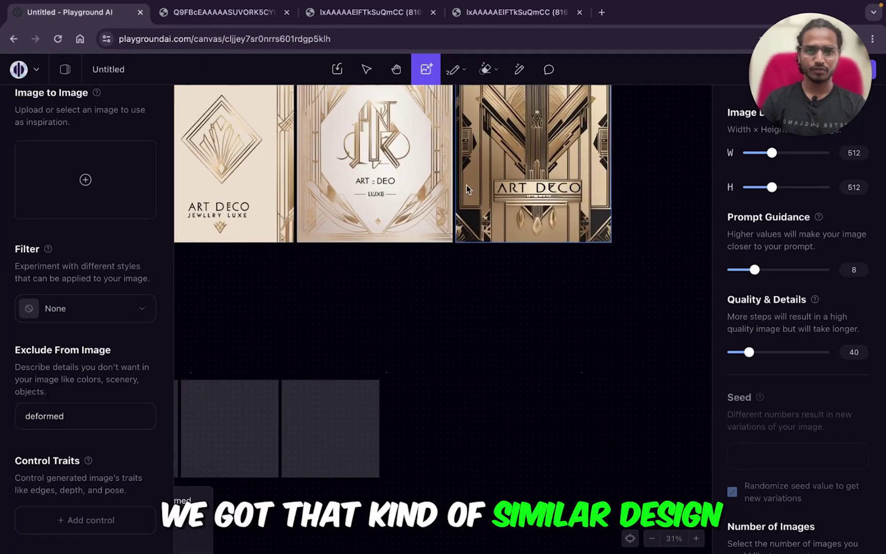
pyautogui.hscroll(-3, 466, 189)
pyautogui.scroll(-3, 466, 189)
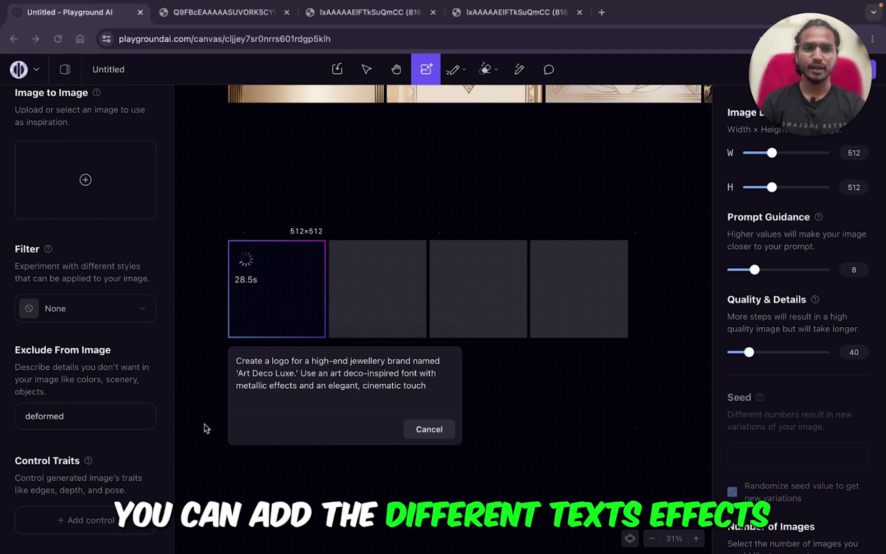
pyautogui.click(518, 71)
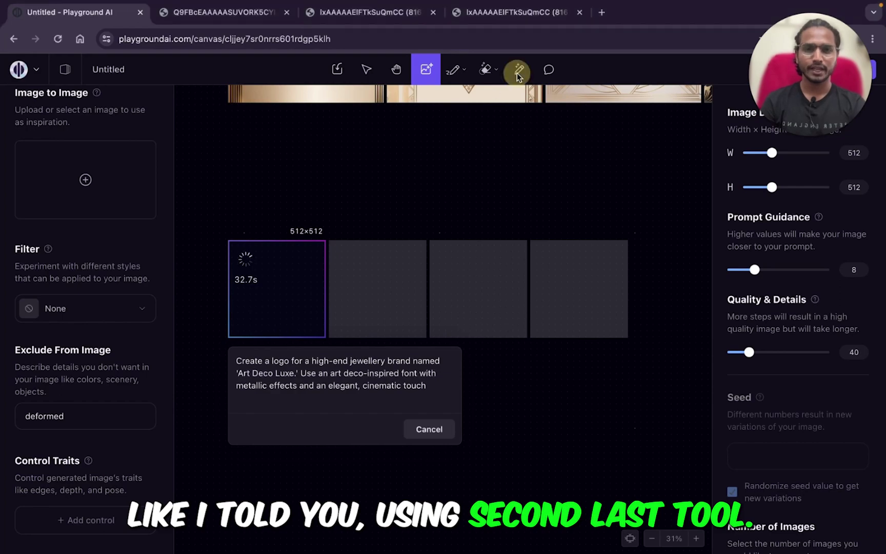
pyautogui.click(517, 75)
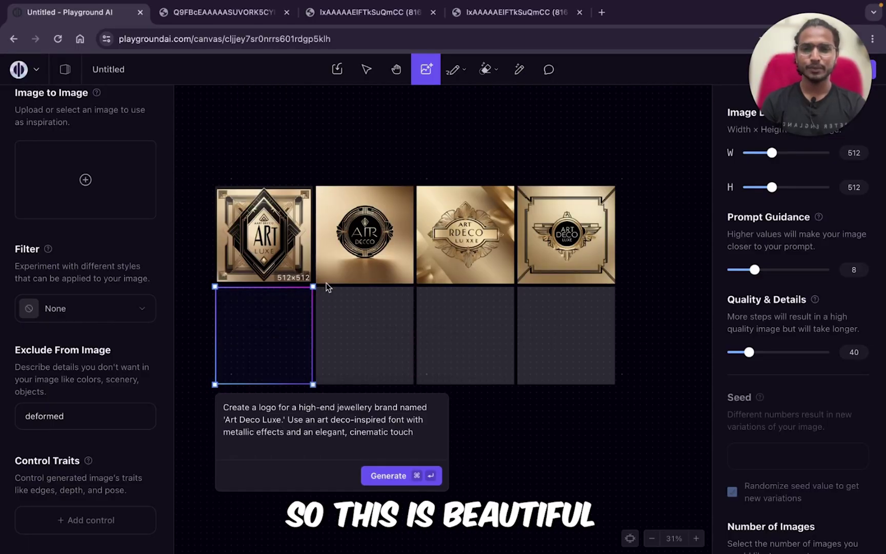
pyautogui.scroll(5, 463, 245)
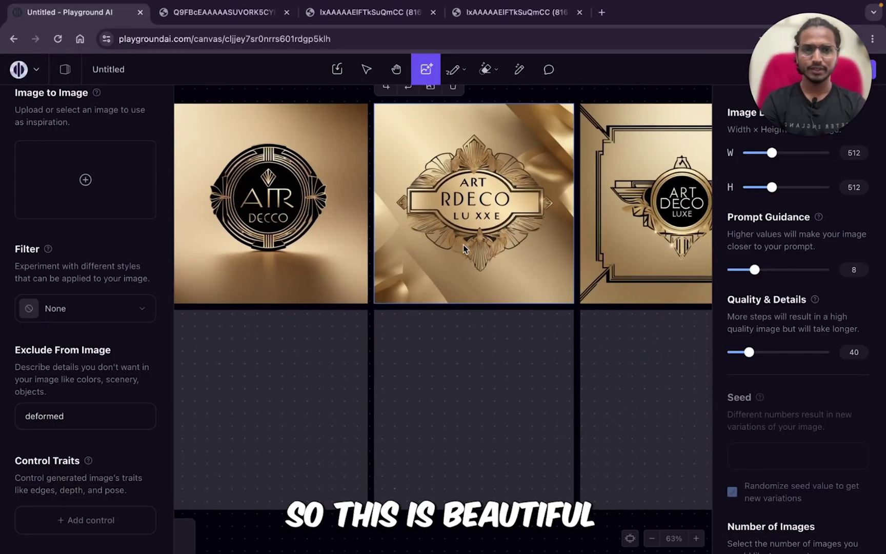
pyautogui.hscroll(3, 463, 244)
pyautogui.click(469, 241)
pyautogui.hscroll(-2, 258, 218)
pyautogui.scroll(-5, 354, 234)
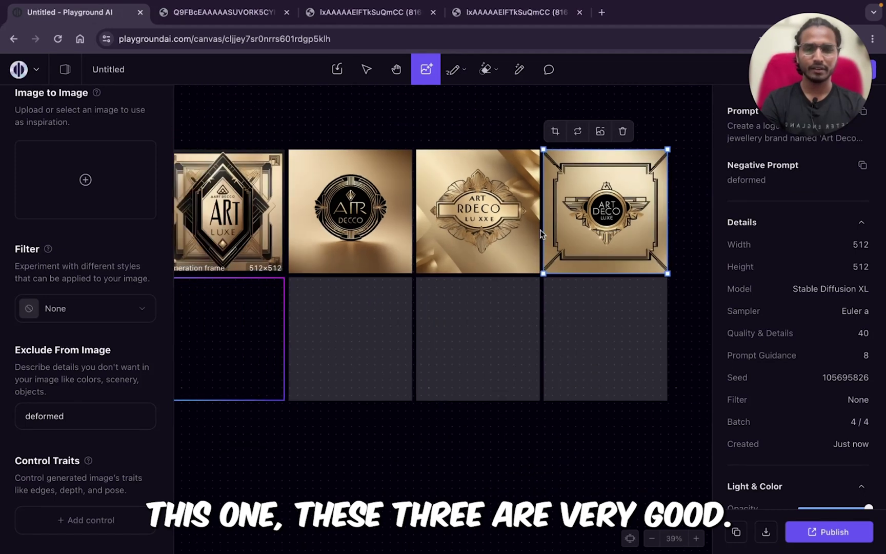
pyautogui.click(487, 241)
pyautogui.scroll(3, 487, 241)
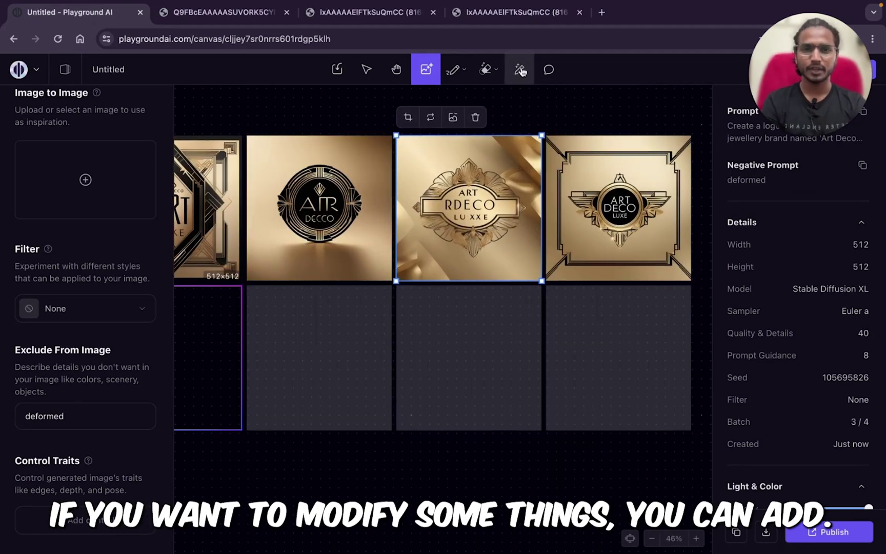
pyautogui.moveTo(302, 171)
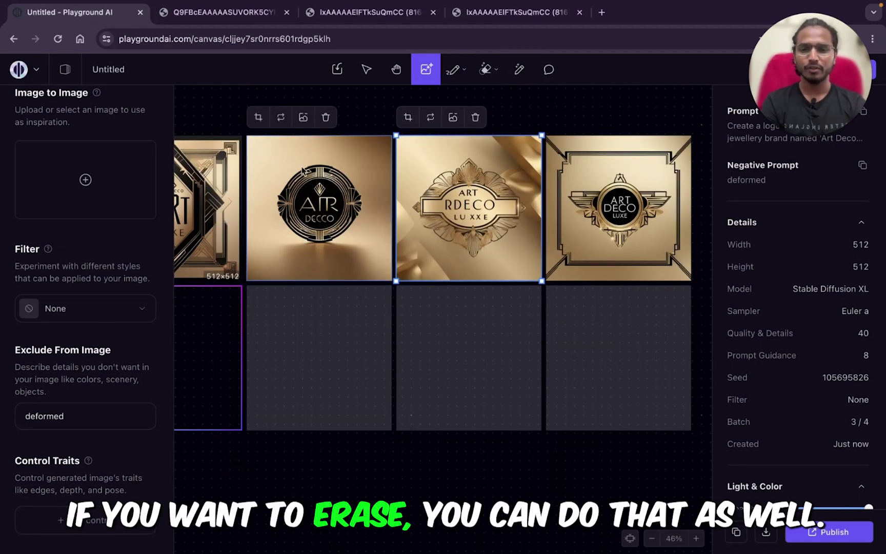
pyautogui.click(337, 216)
pyautogui.scroll(-3, 308, 257)
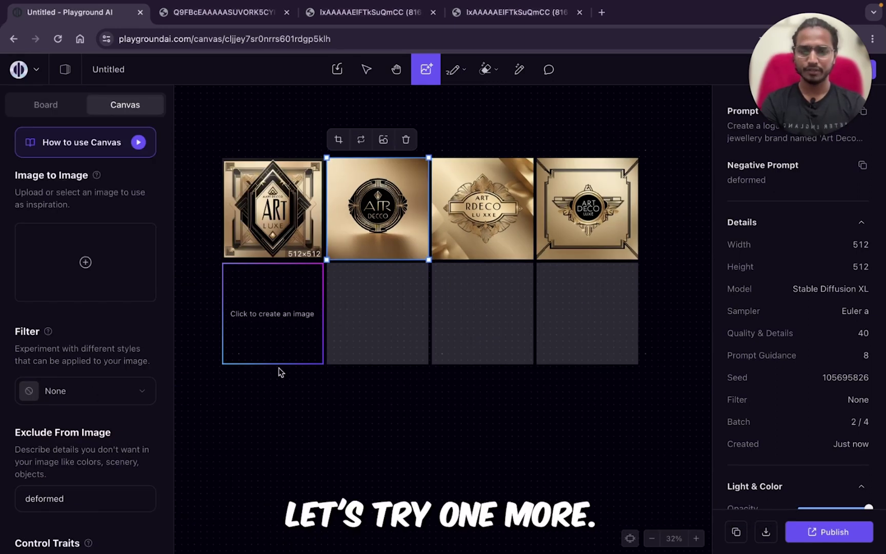
pyautogui.click(266, 333)
pyautogui.press('super+a')
pyautogui.write("a tribal-themed poster for a music festival called 'Tribal Beats.' The text should be bold and geometric, with a rustic texture and a cinematic vibe.")
# Step: Resize the frame to 928×800, generate the Tribal Beats posters, and select the prompt text
pyautogui.moveTo(323, 364); pyautogui.dragTo(406, 420)
pyautogui.click(407, 525)
pyautogui.scroll(-2, 534, 359)
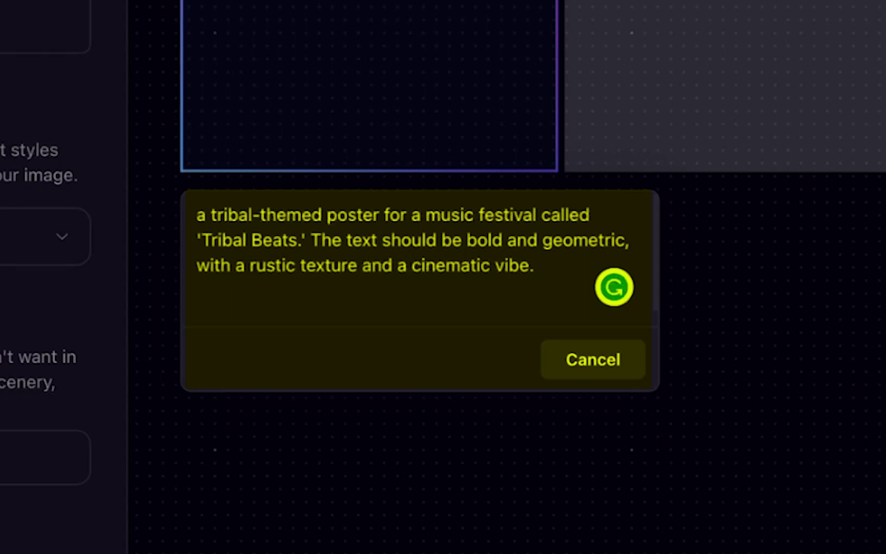
pyautogui.tripleClick(376, 222)
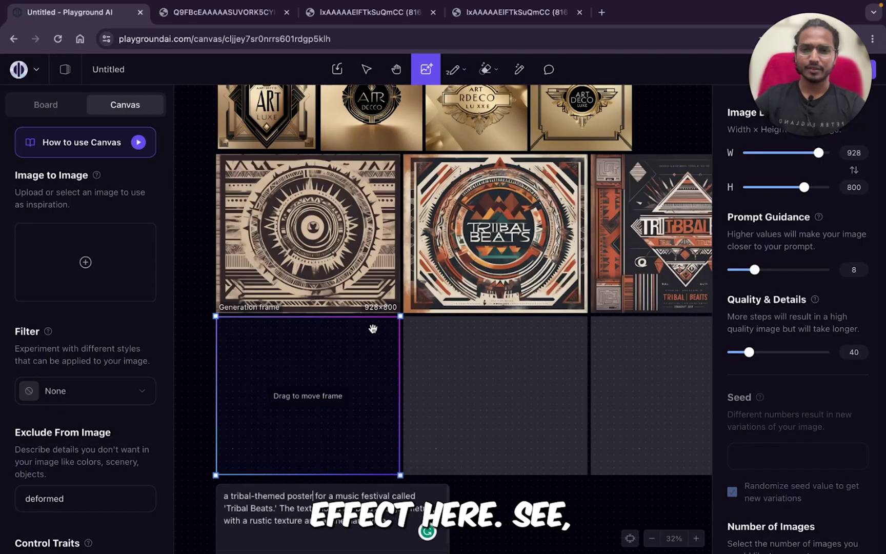
pyautogui.hscroll(10, 373, 328)
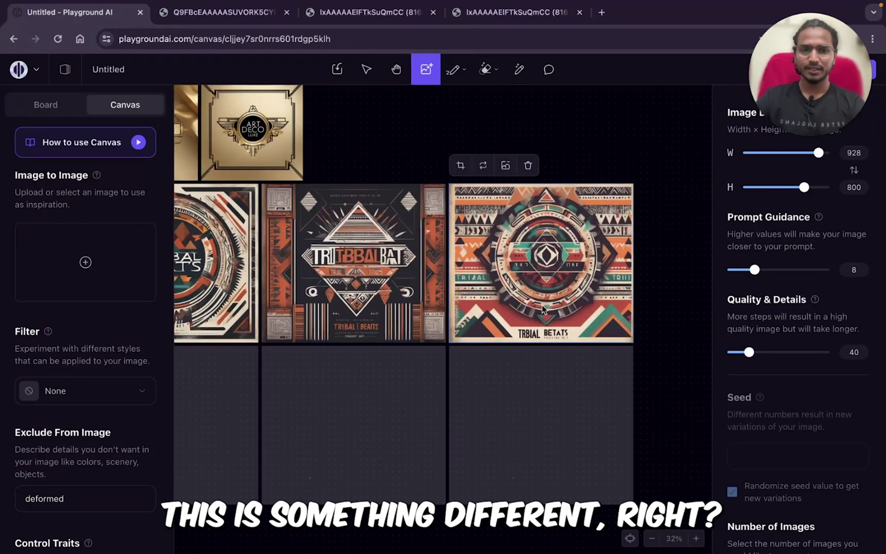
pyautogui.rightClick(543, 308)
pyautogui.click(448, 275)
pyautogui.scroll(5, 482, 280)
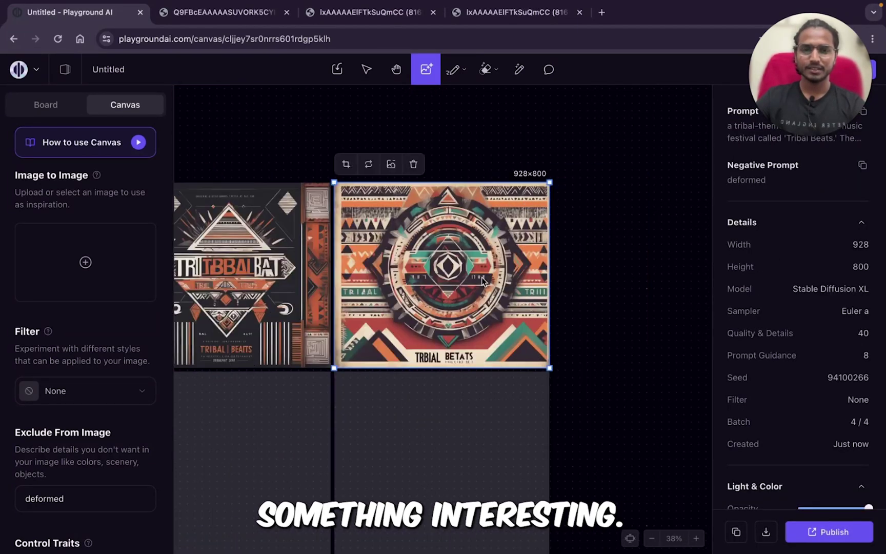
pyautogui.scroll(-5, 482, 279)
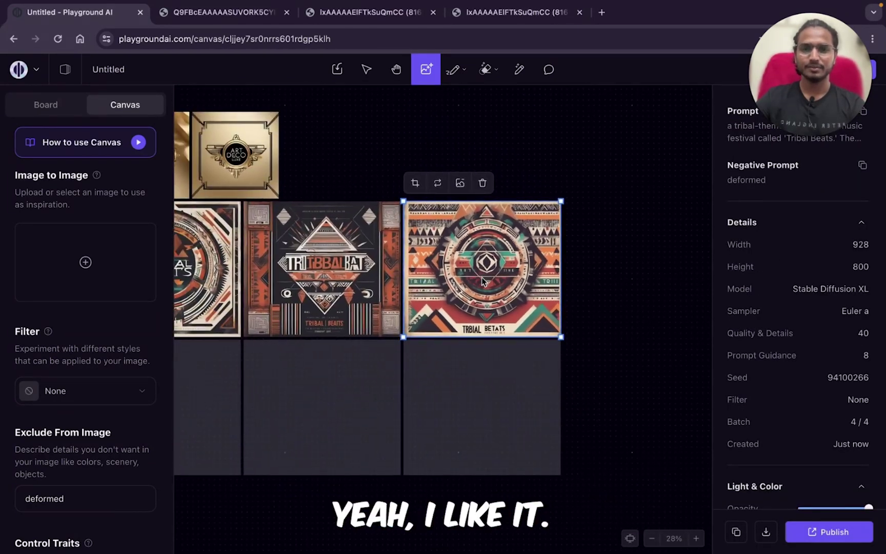
pyautogui.scroll(3, 481, 279)
pyautogui.hscroll(-8, 481, 279)
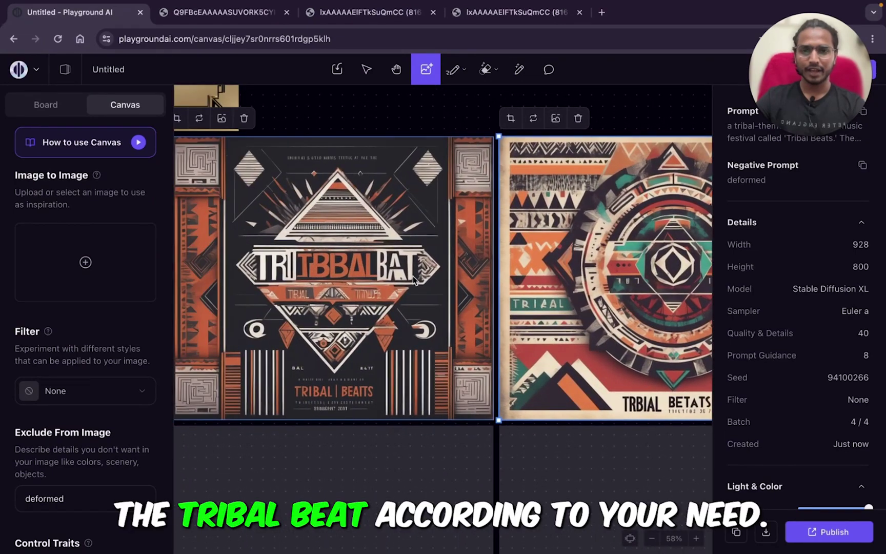
pyautogui.scroll(-6, 414, 279)
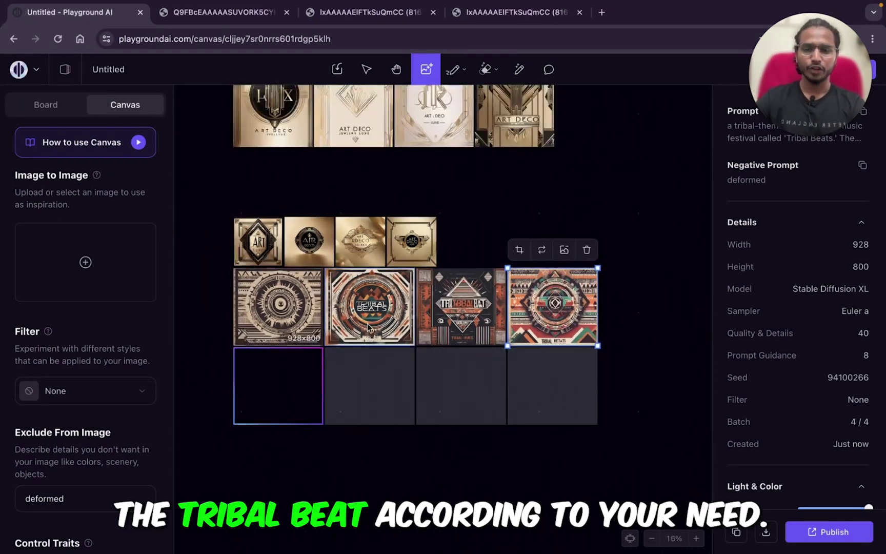
pyautogui.scroll(10, 471, 307)
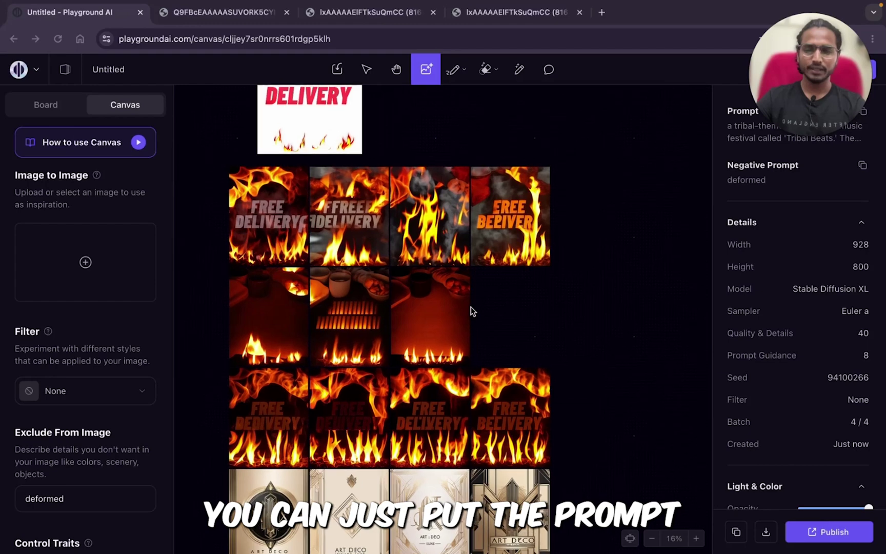
pyautogui.scroll(3, 471, 310)
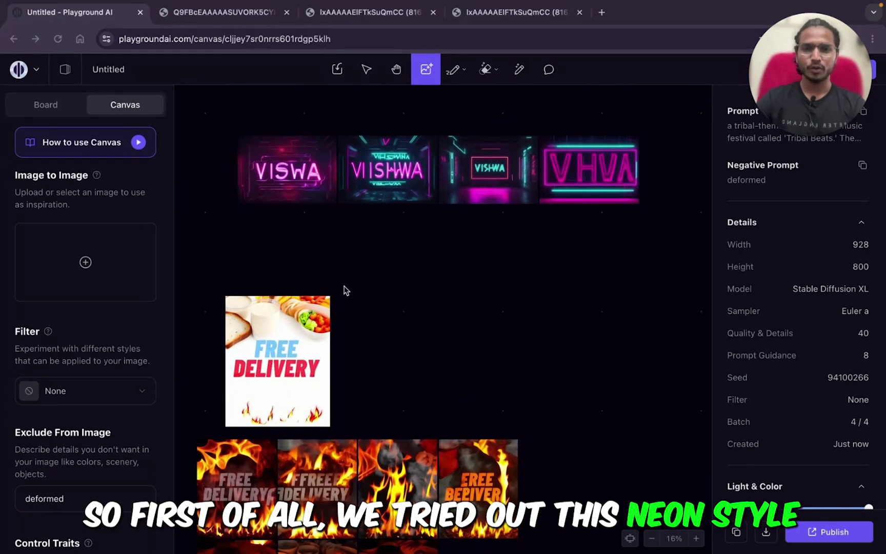
pyautogui.hscroll(2, 342, 288)
pyautogui.click(257, 185)
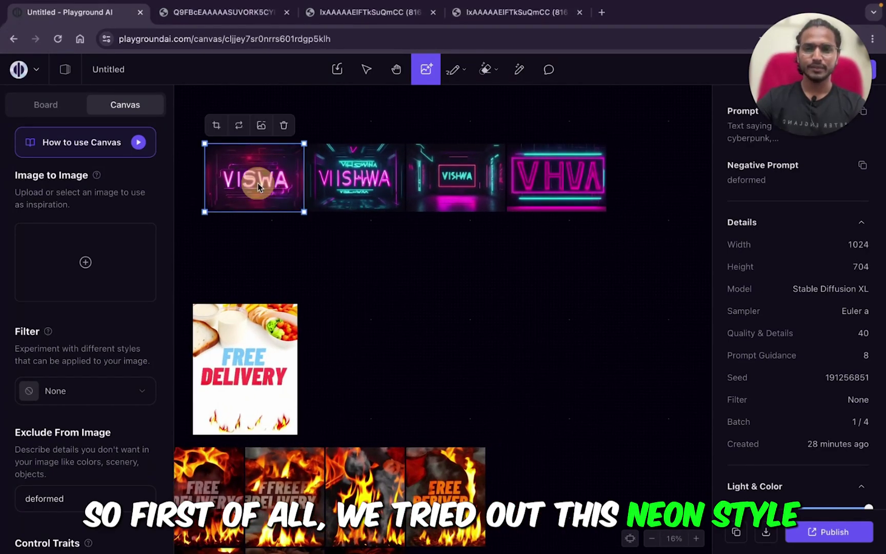
pyautogui.click(354, 193)
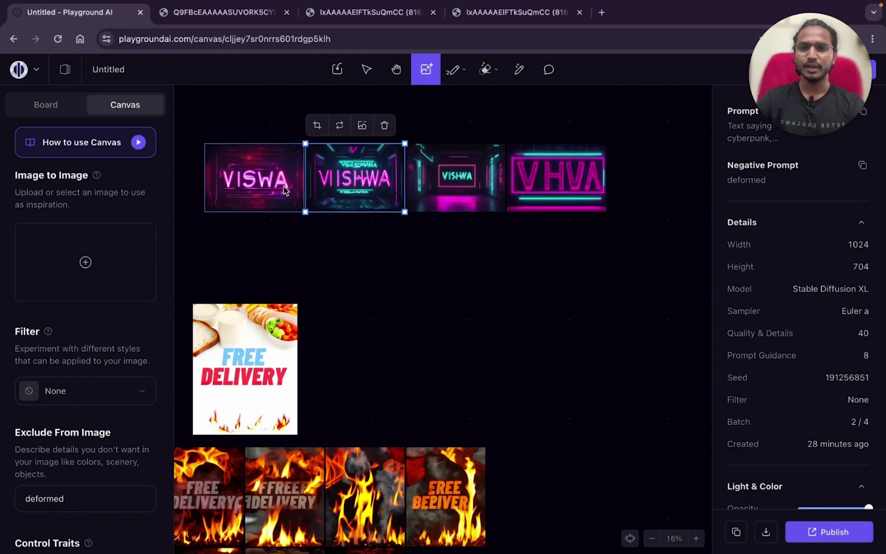
pyautogui.click(284, 186)
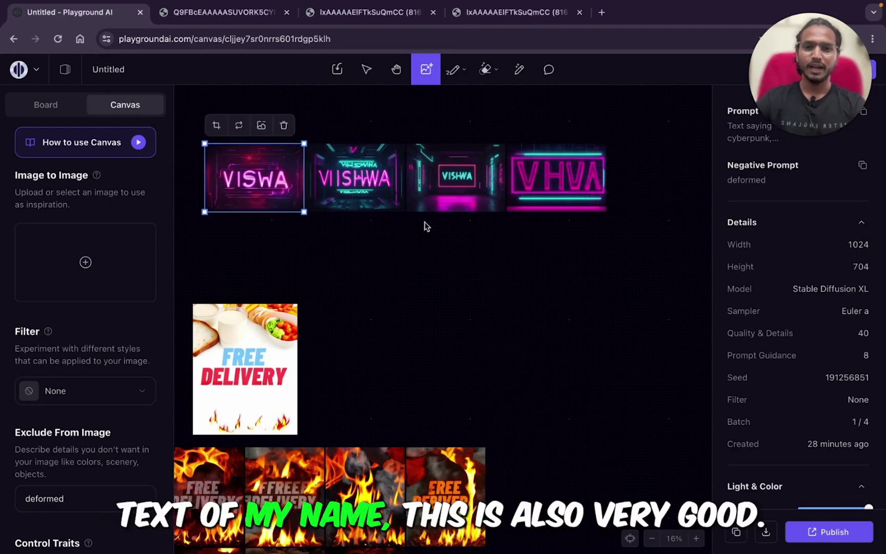
pyautogui.scroll(1, 447, 222)
pyautogui.scroll(-5, 401, 231)
pyautogui.click(307, 219)
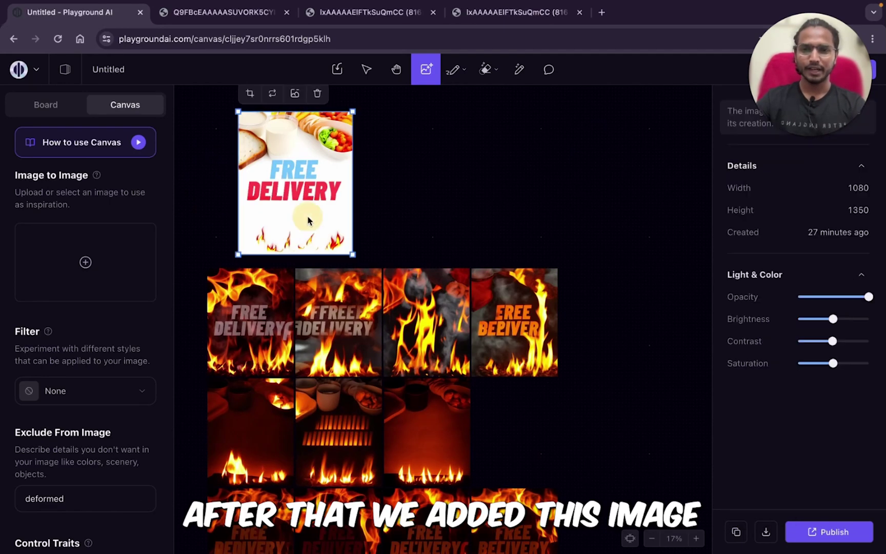
pyautogui.scroll(1, 409, 204)
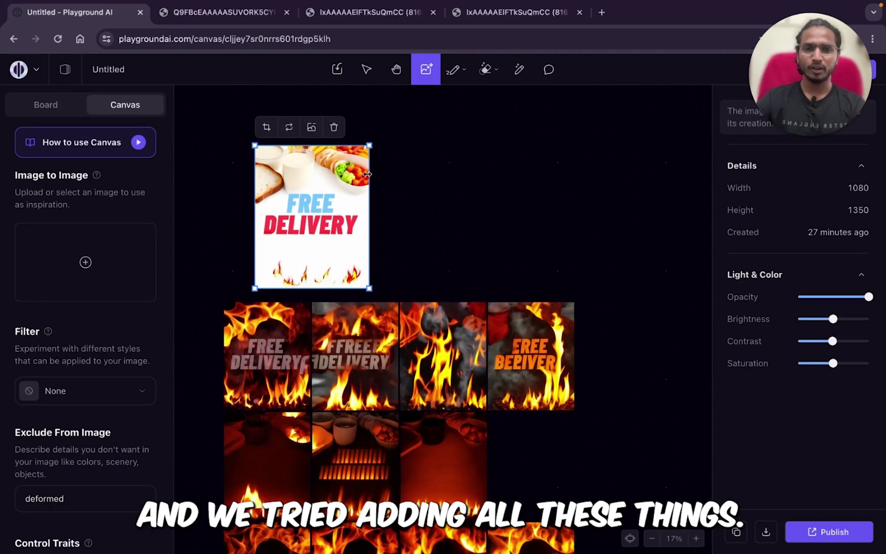
pyautogui.scroll(-4, 272, 287)
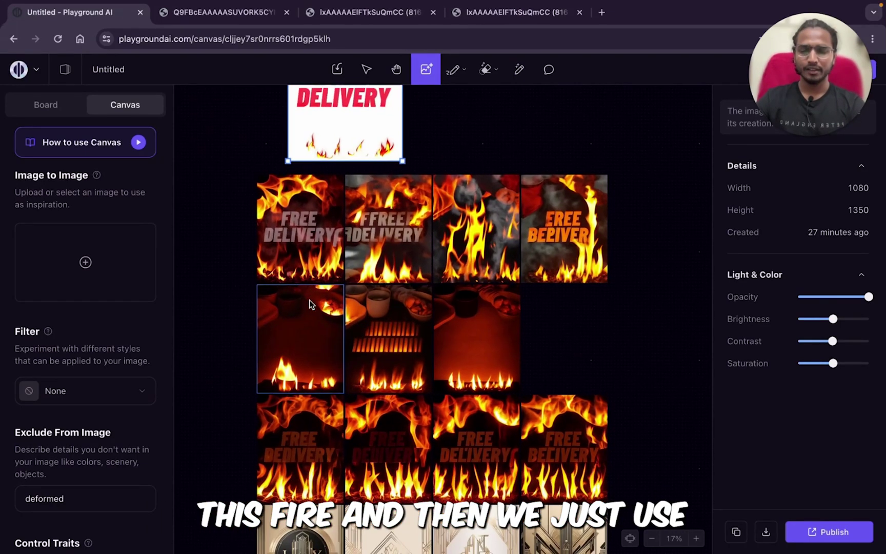
pyautogui.scroll(1, 308, 241)
pyautogui.click(300, 255)
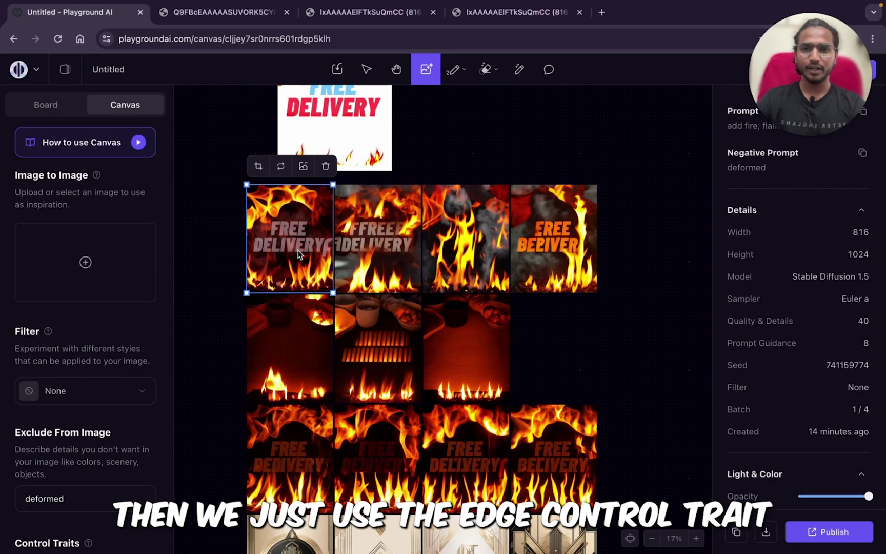